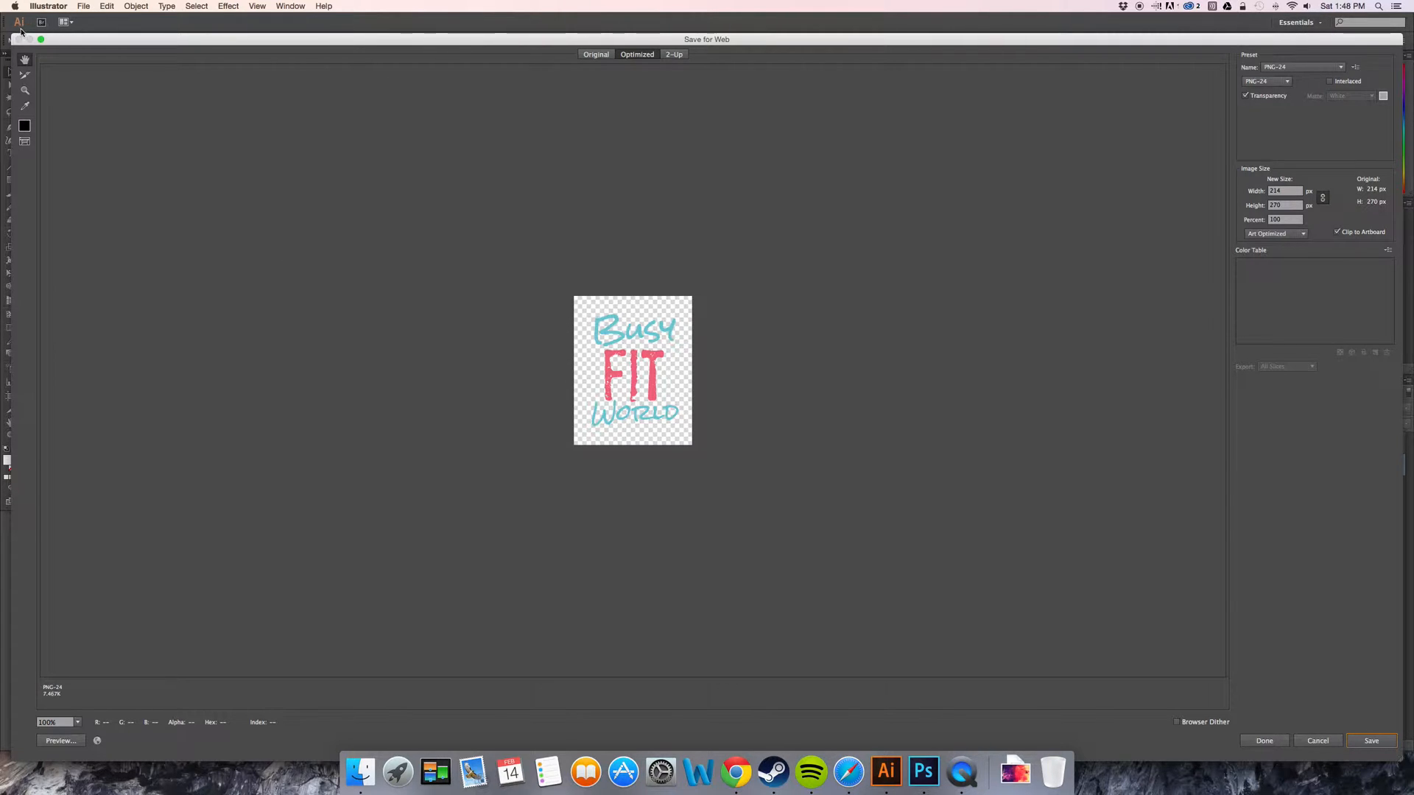
Shrink the Save for Web window slightly and compare the logo under the JPEG High and PNG-24 presets, ending on PNG-24
drag(11, 35, 795, 294)
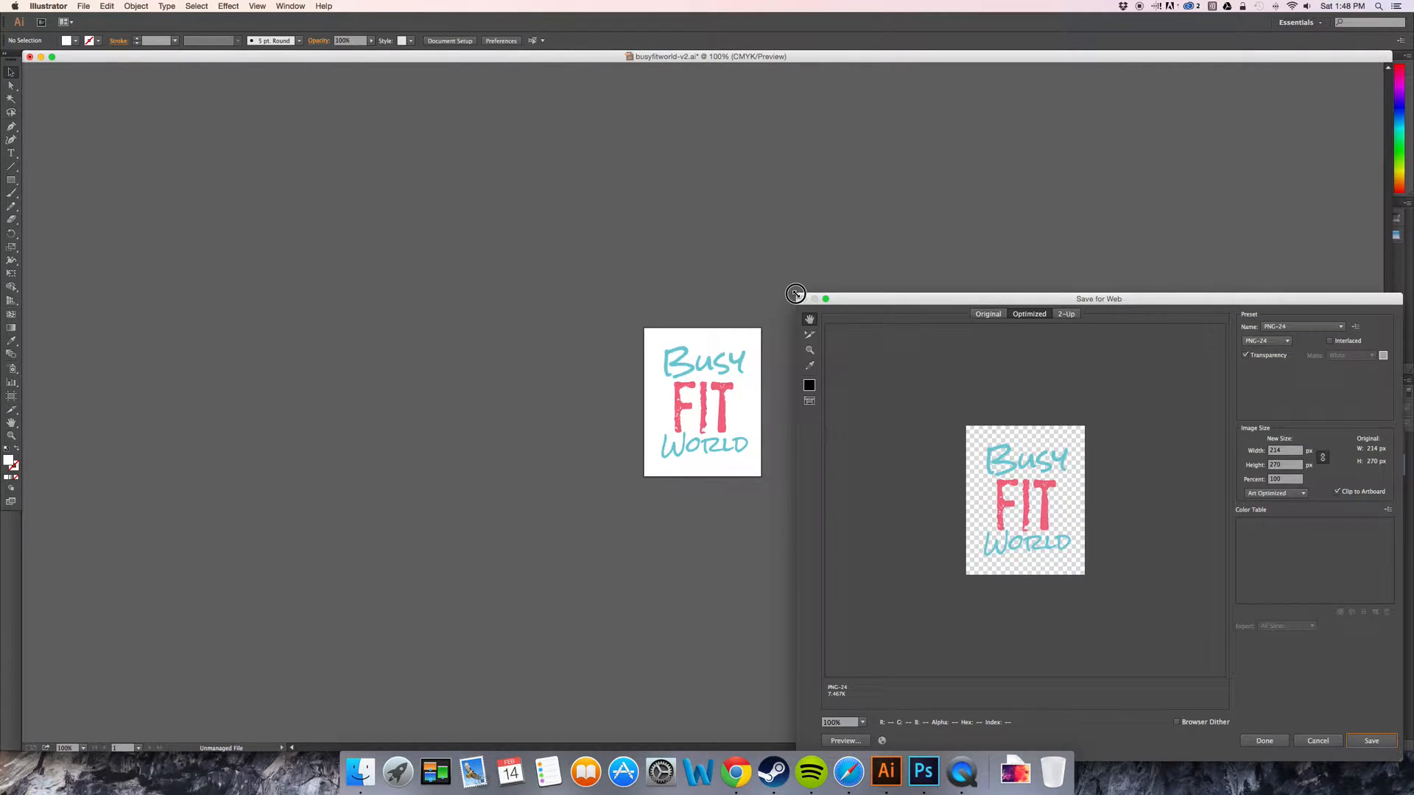
drag(795, 294, 124, 92)
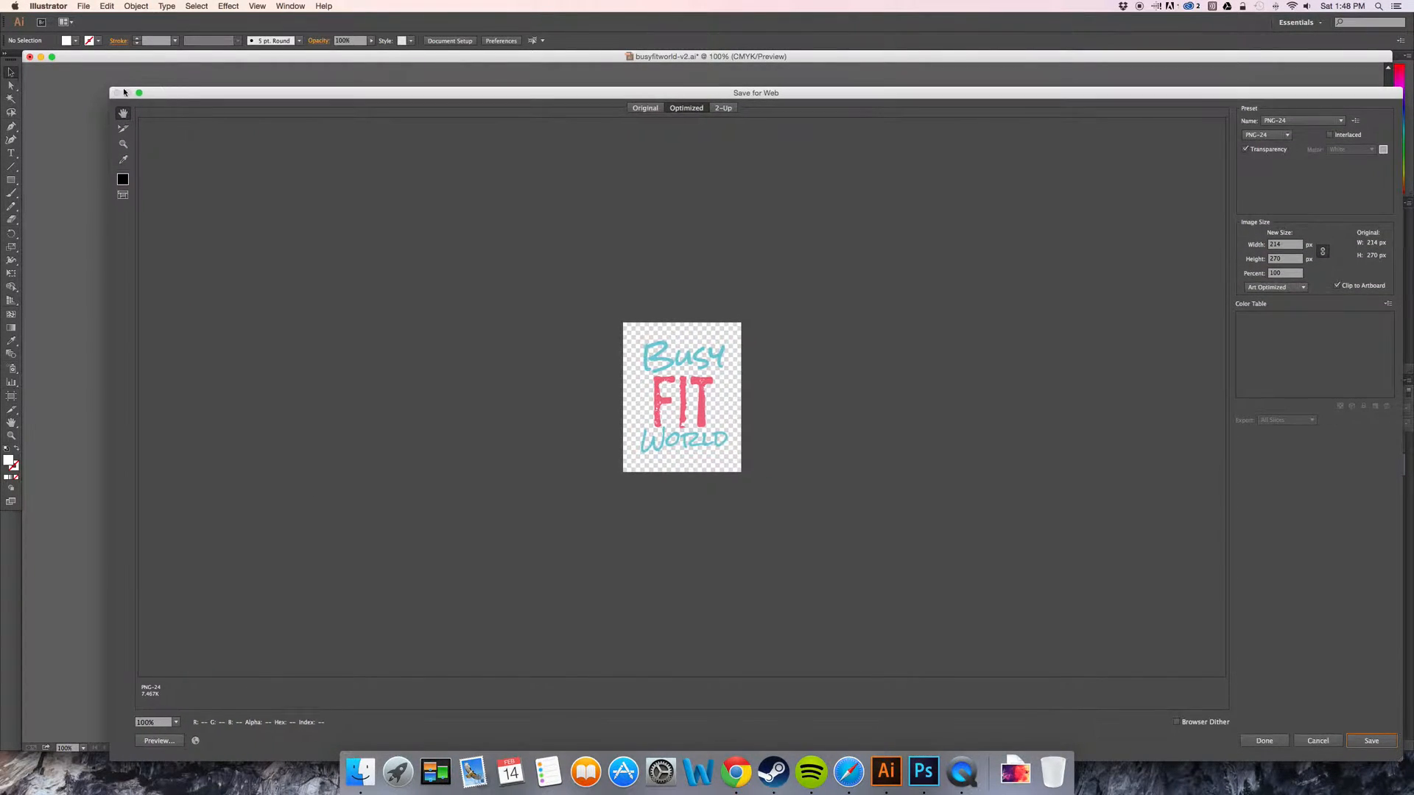
click(1279, 122)
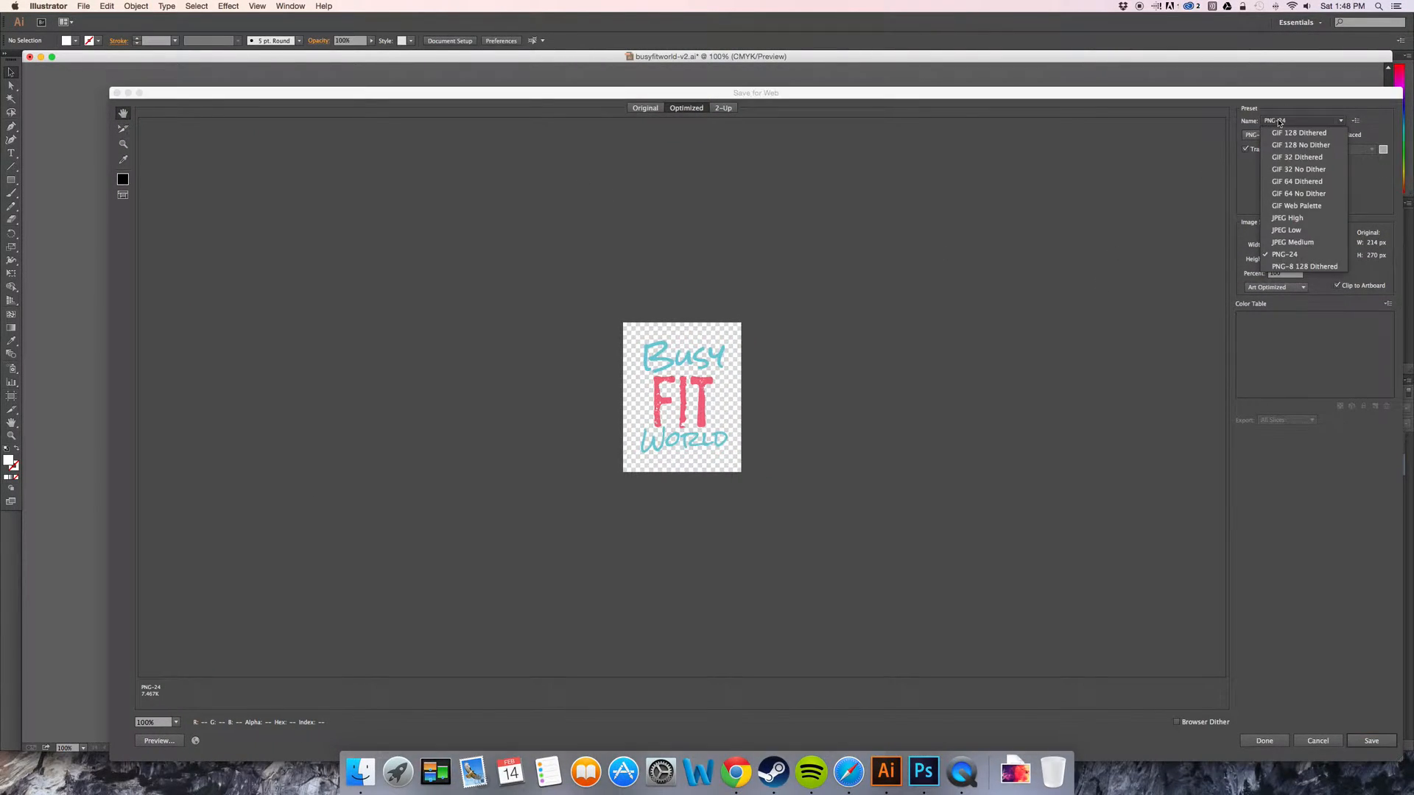
click(1289, 219)
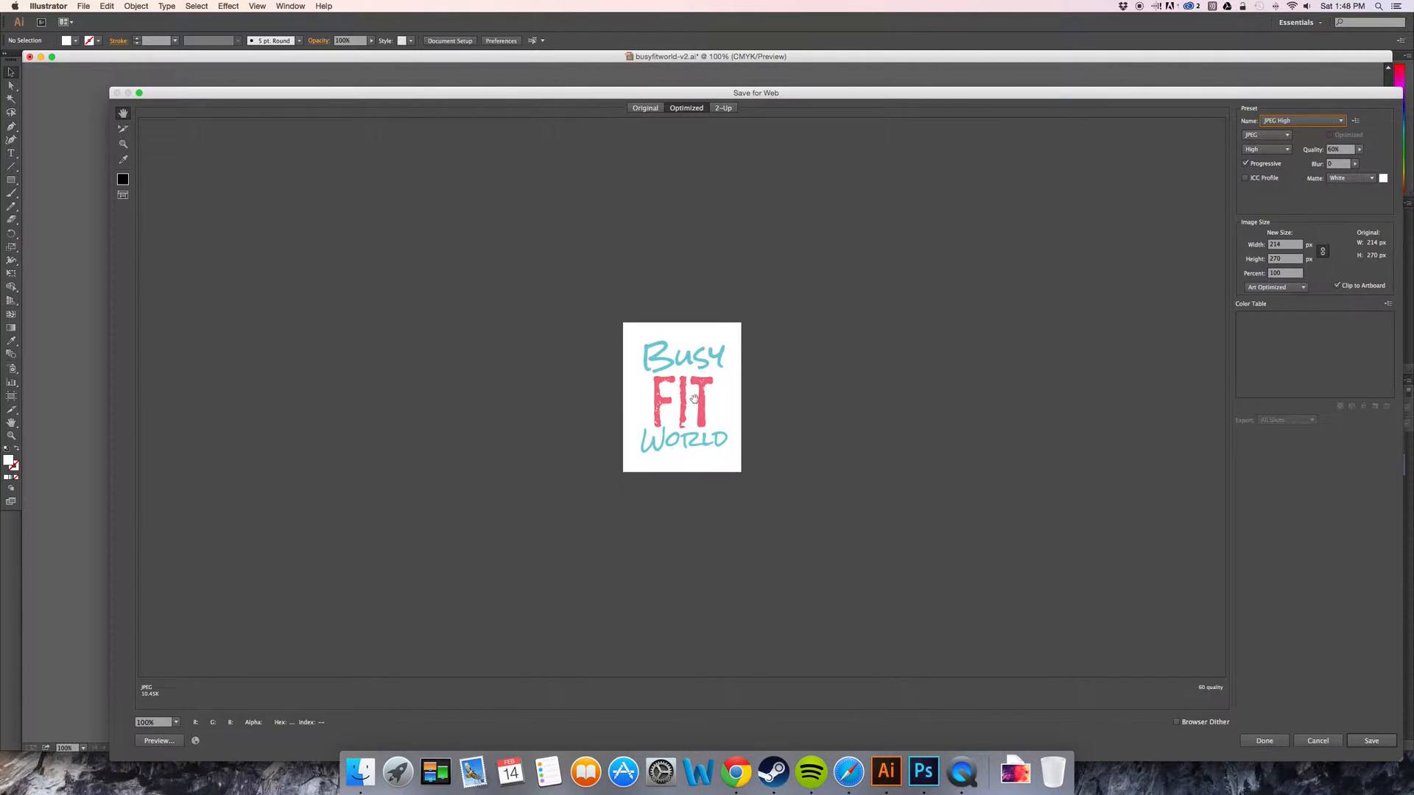
click(1275, 125)
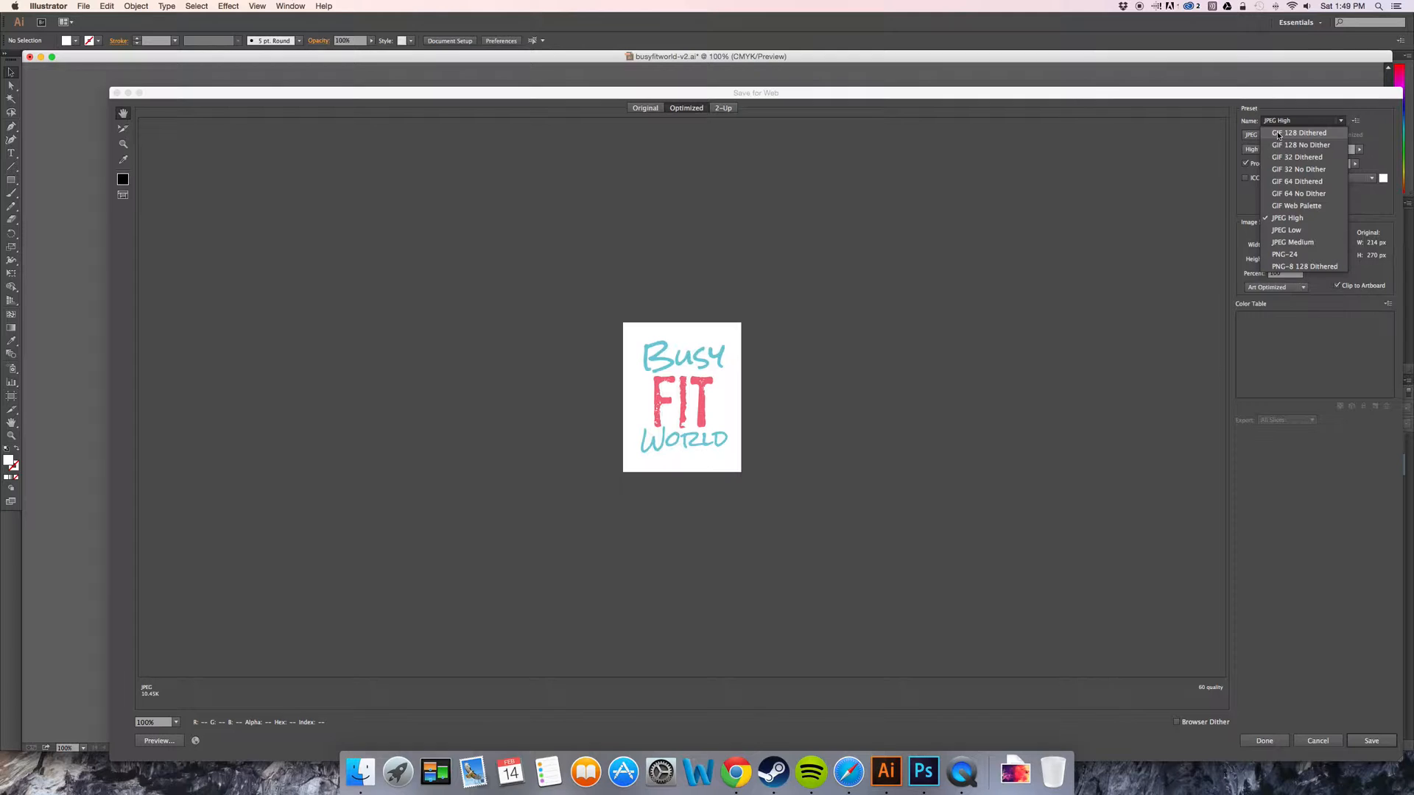
click(1287, 253)
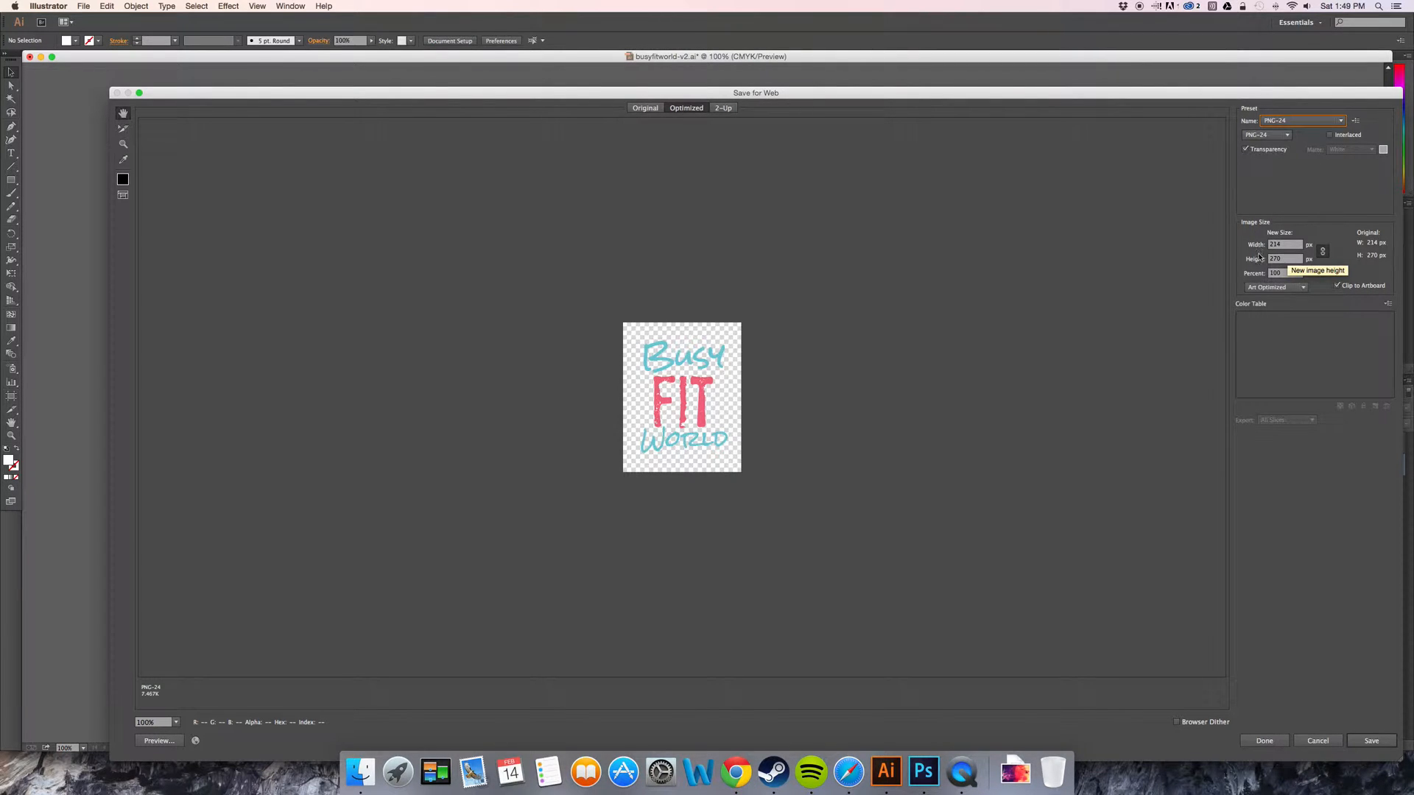
Move the Save for Web window clear of the screen edge and set the exported image's height to 700 px
click(452, 96)
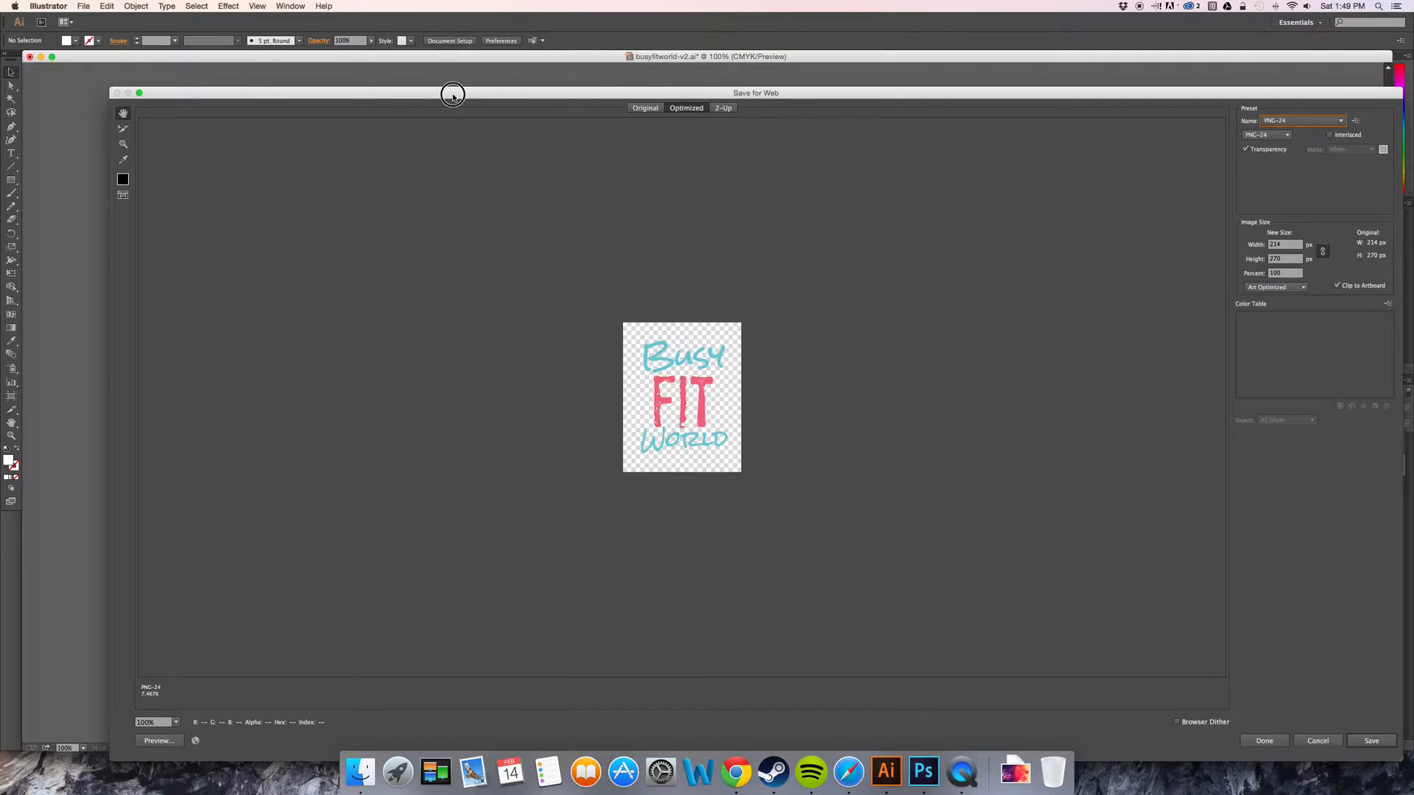
drag(453, 96, 403, 76)
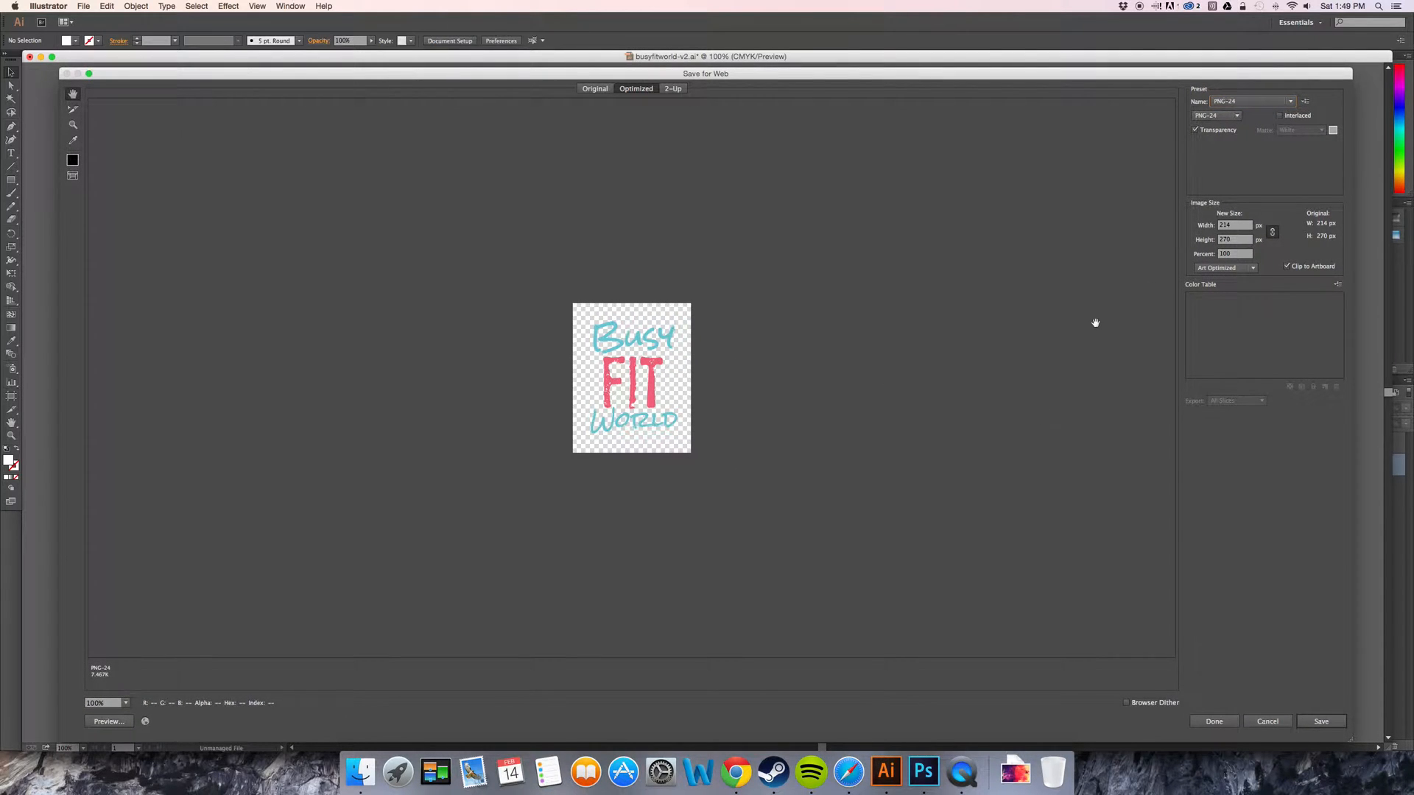
click(1223, 254)
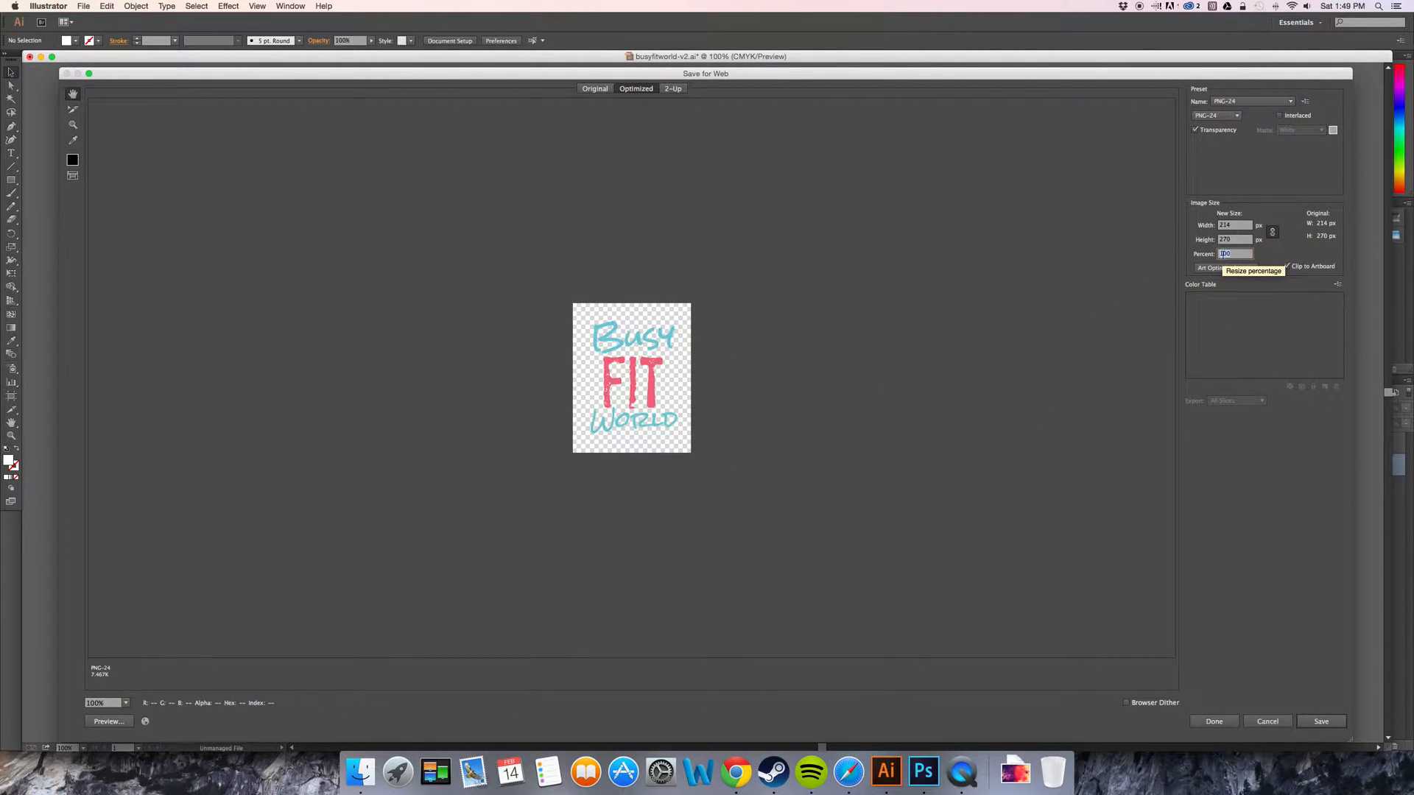
click(1225, 226)
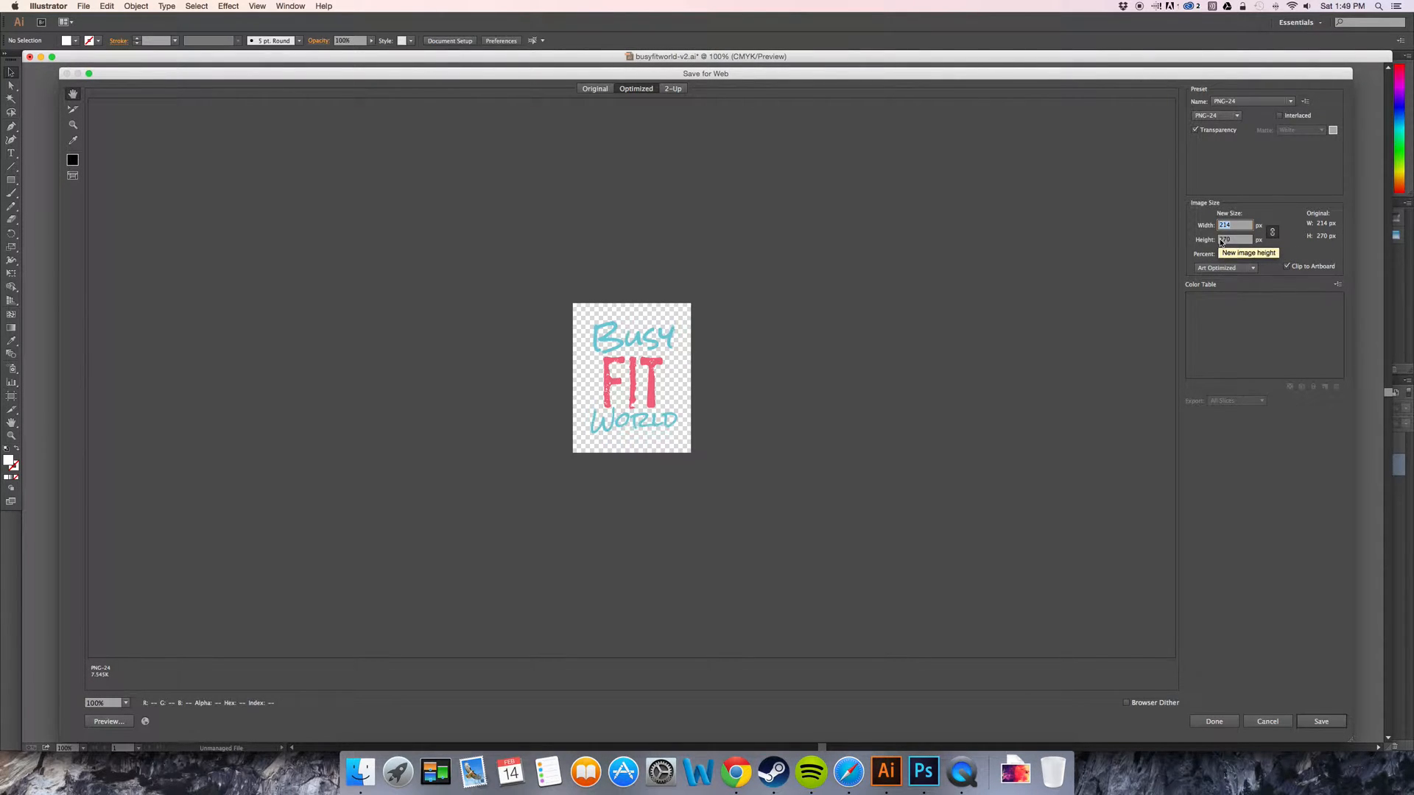
click(1220, 241)
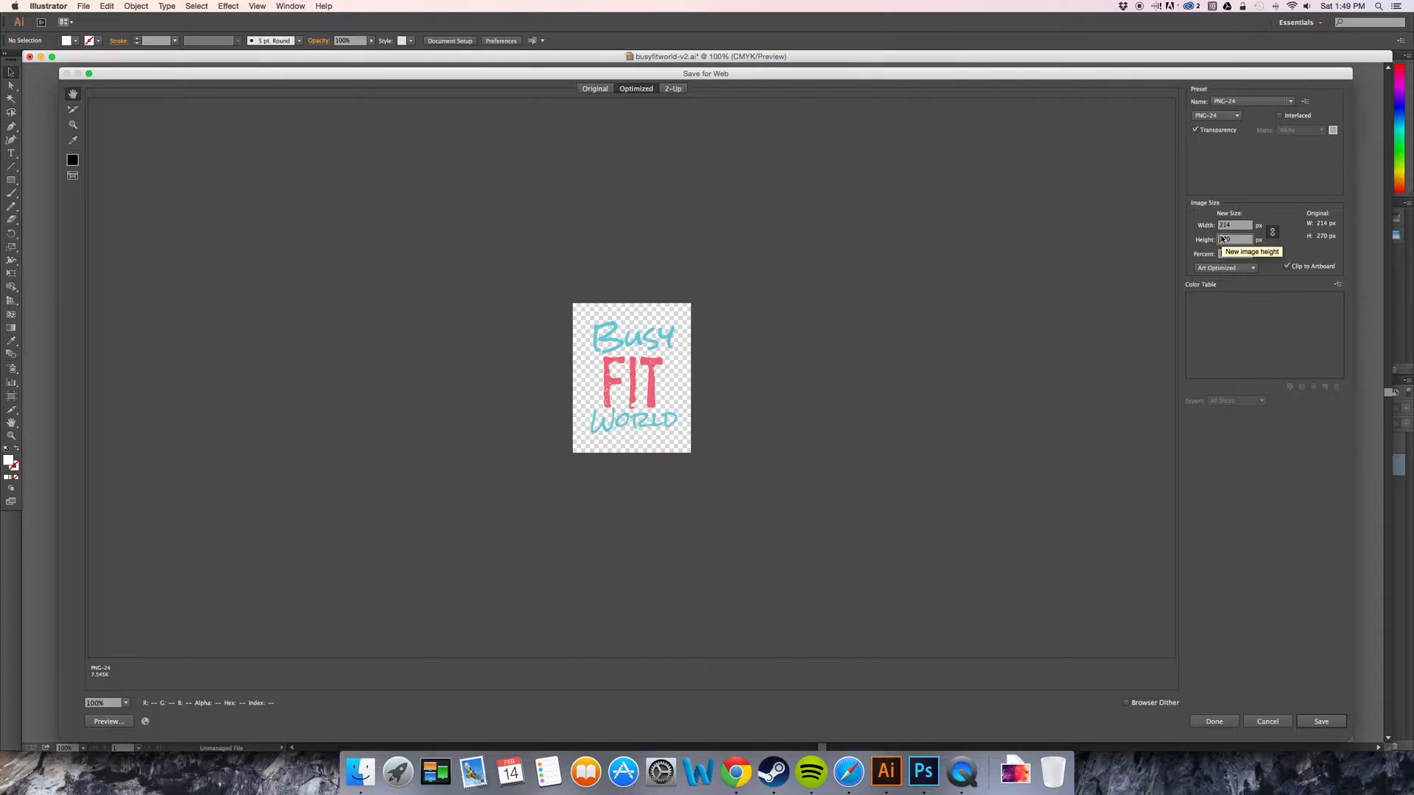
double_click(1221, 240)
text(700)
click(1235, 224)
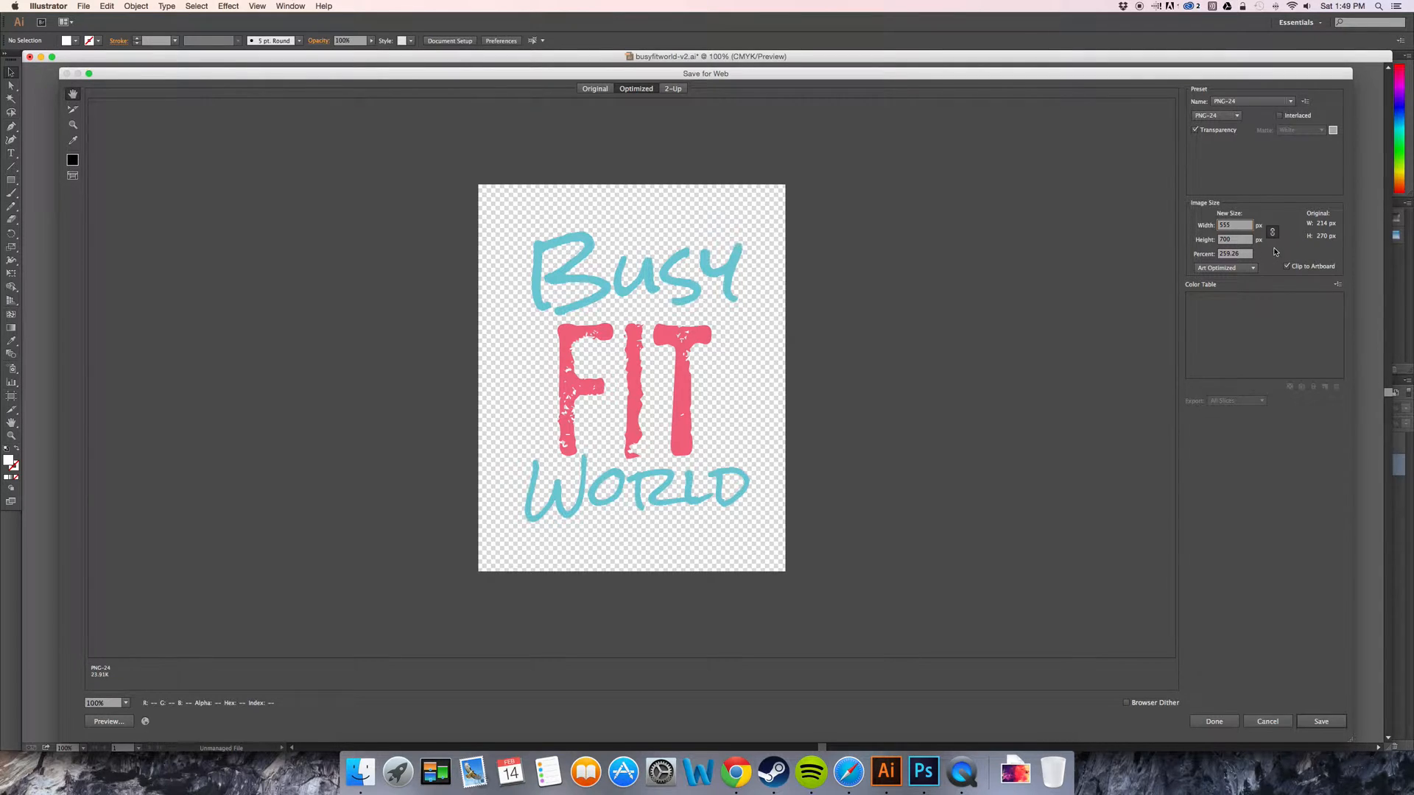
key(Tab)
Save the optimized image in the busyfitworld folder as busyfitworld-v6.png
click(1339, 729)
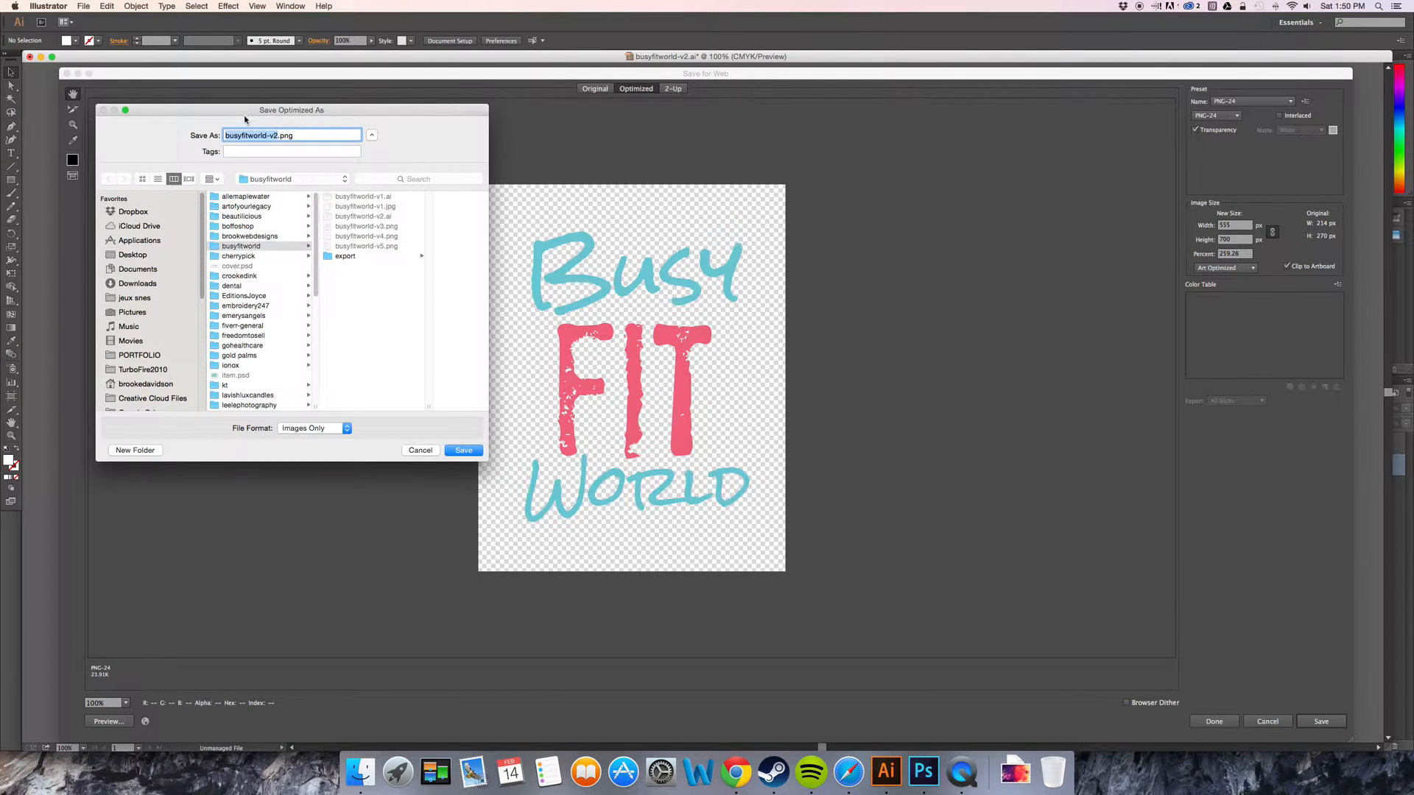
click(277, 135)
key(BackSpace)
text(6)
click(456, 450)
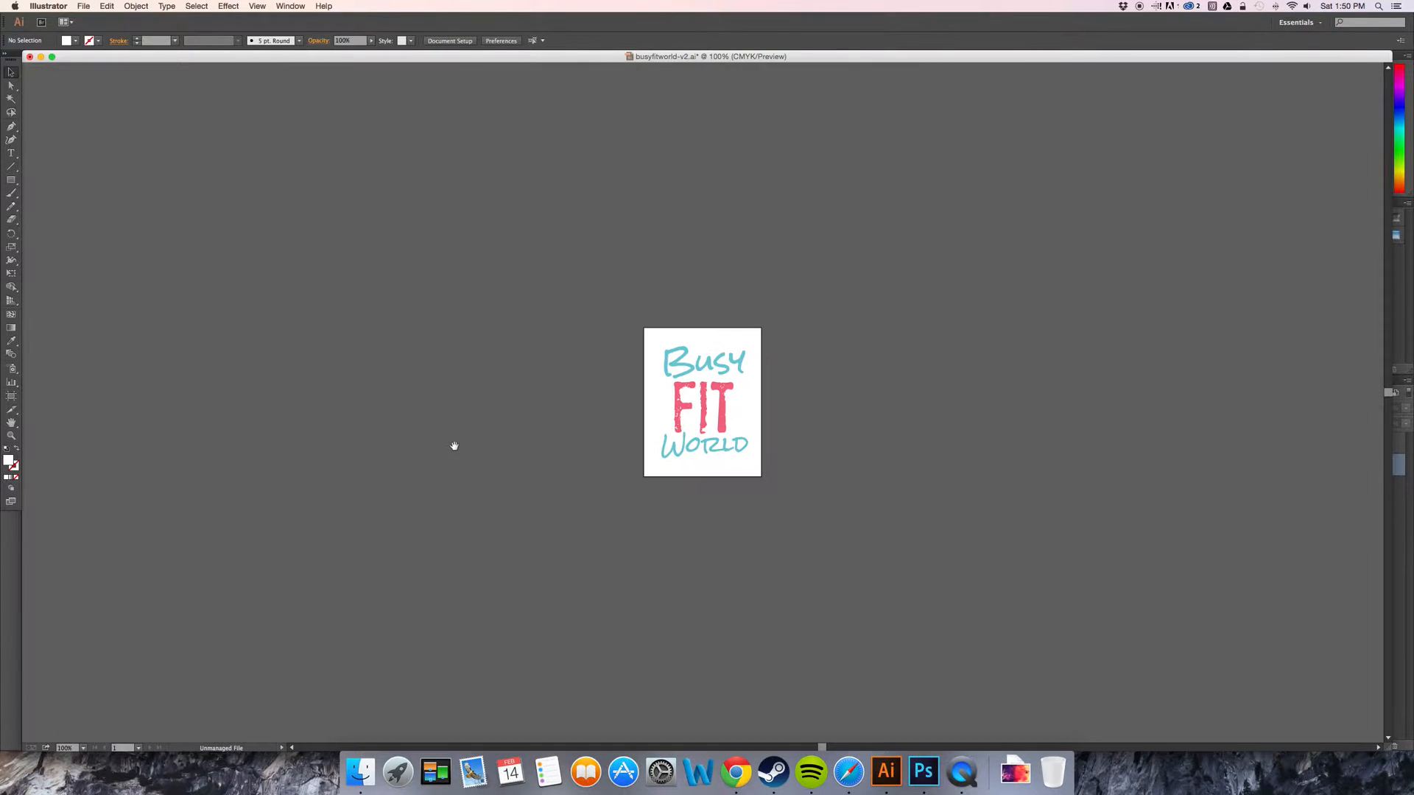
Switch to Photoshop and compare the logo with the white Layer 1 background shown and hidden, leaving the layer hidden
click(923, 772)
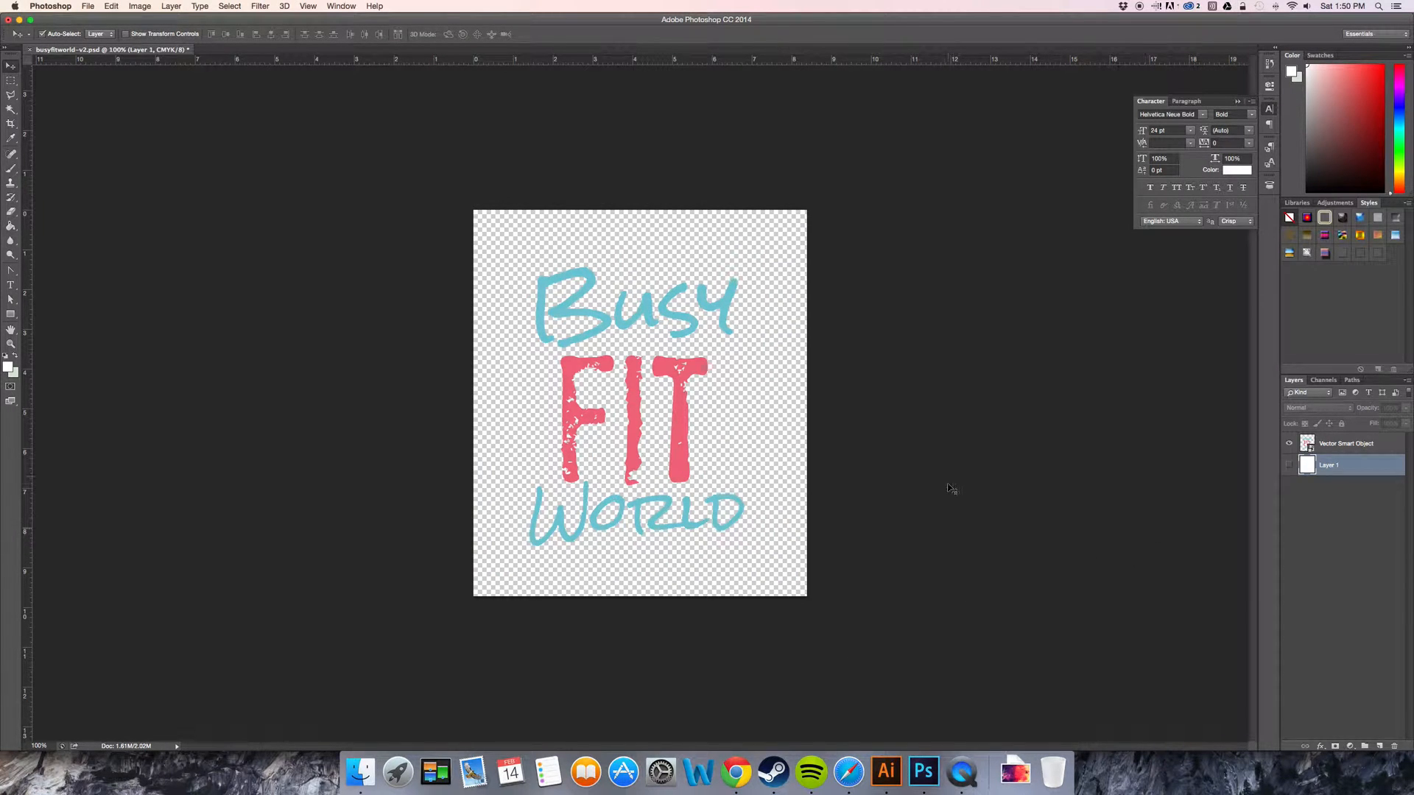
click(1289, 465)
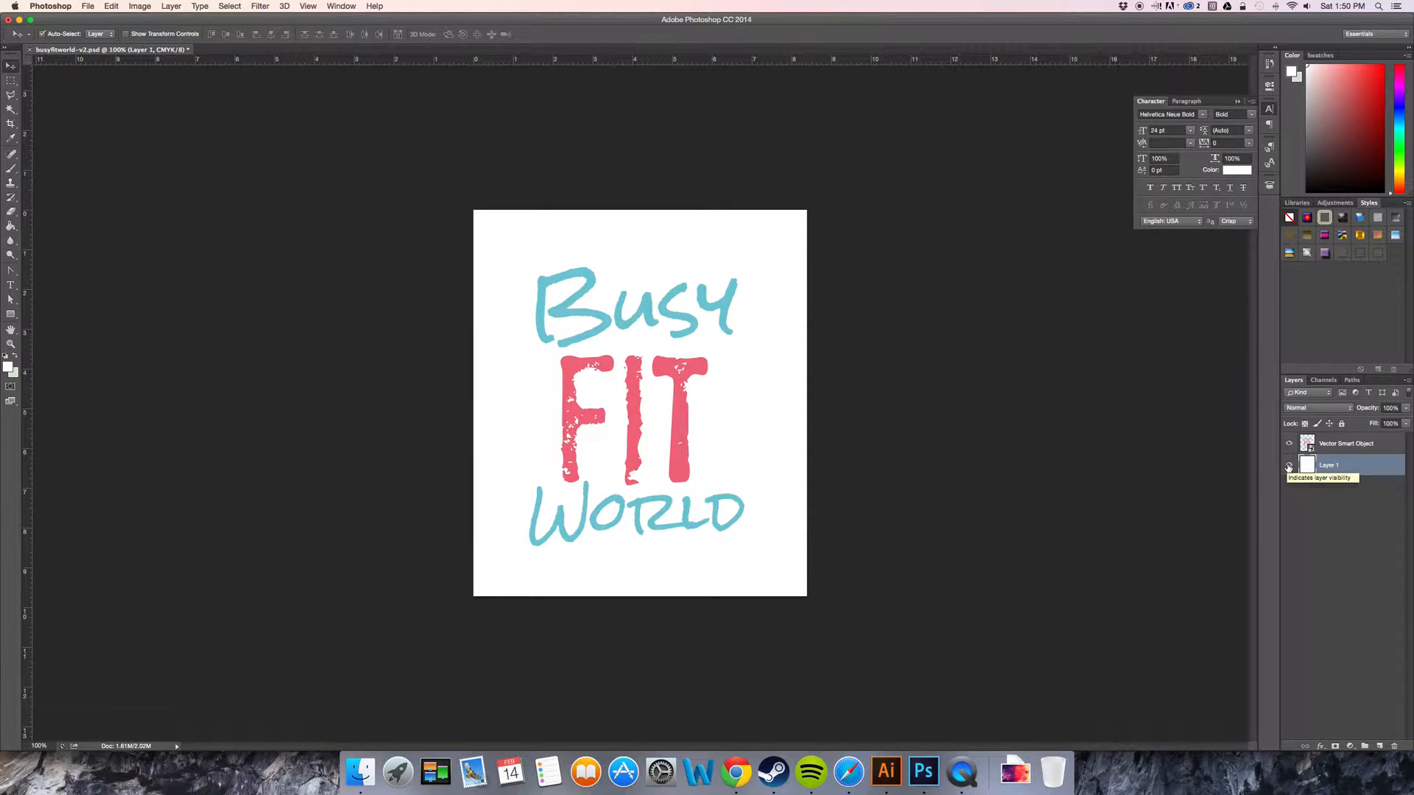
click(1289, 465)
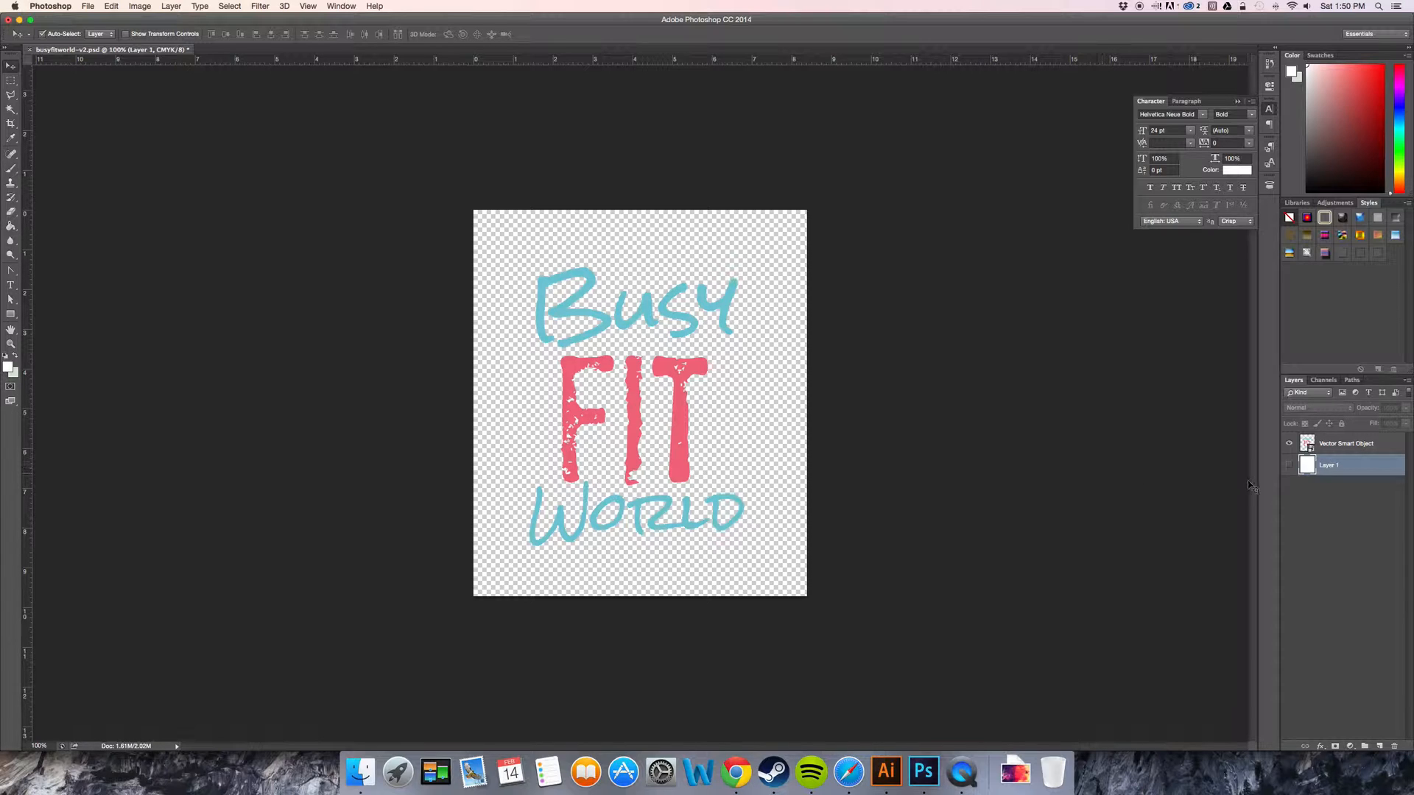
click(1288, 465)
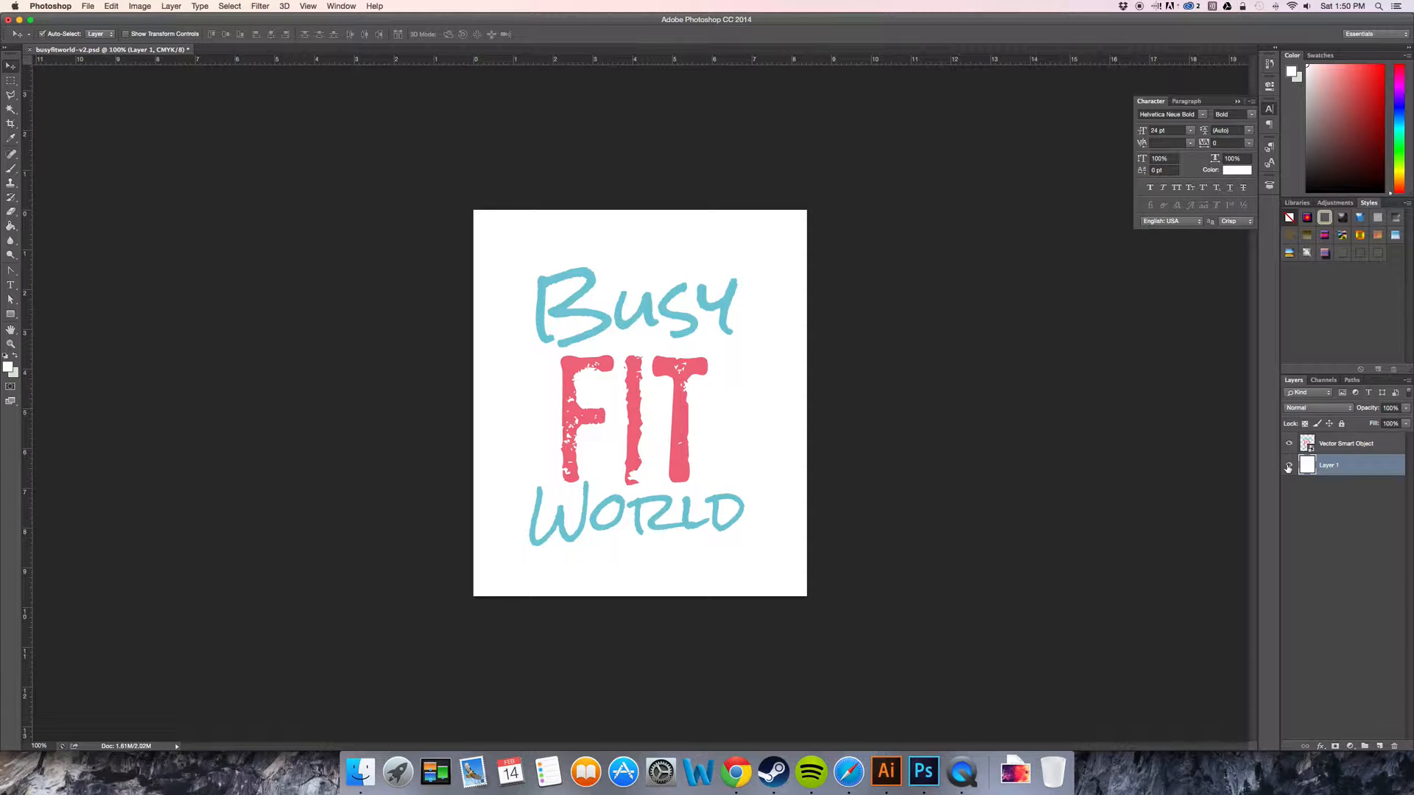
click(1288, 465)
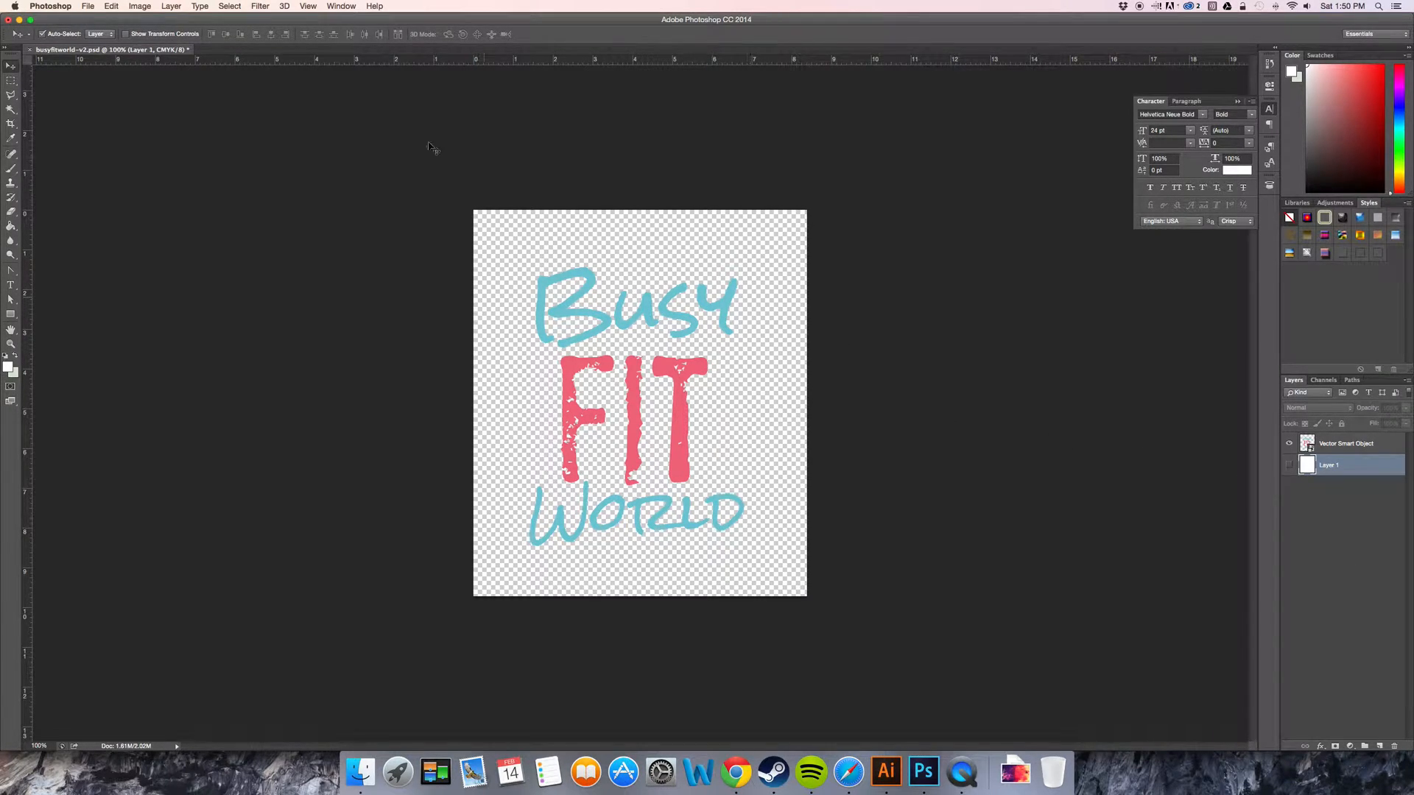
Set up a Save for Web export of the transparent logo as PNG-24 with an image height of 300 px
click(94, 7)
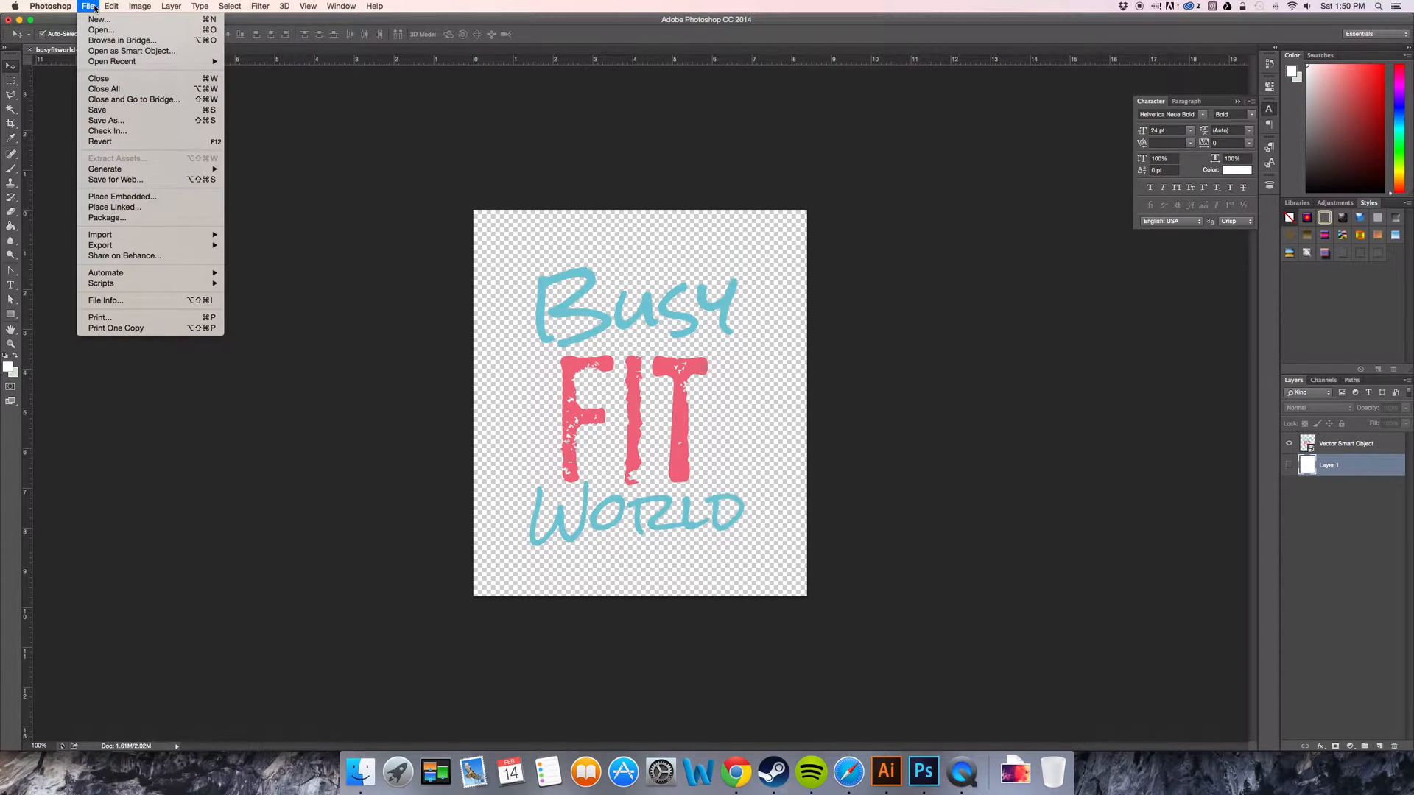
click(142, 180)
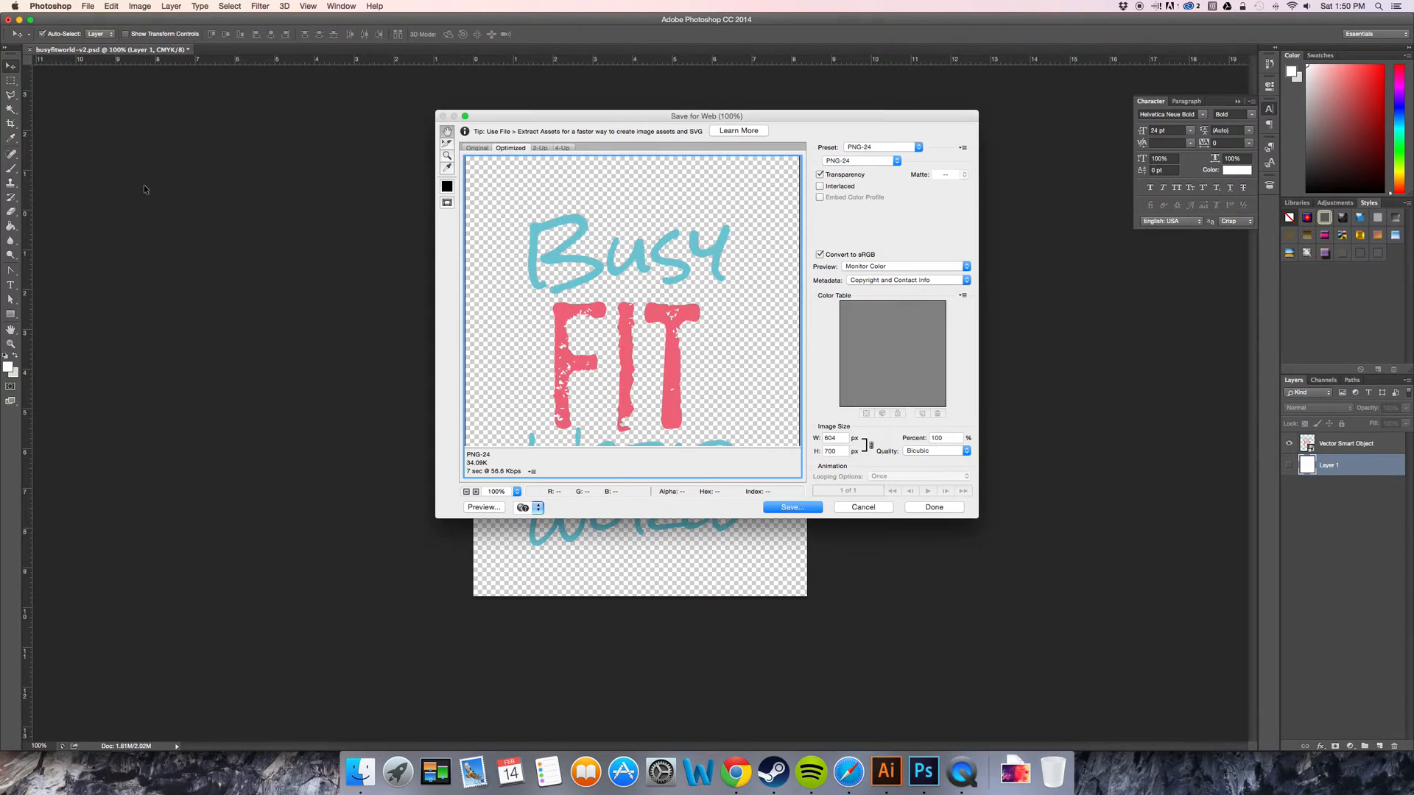
click(829, 162)
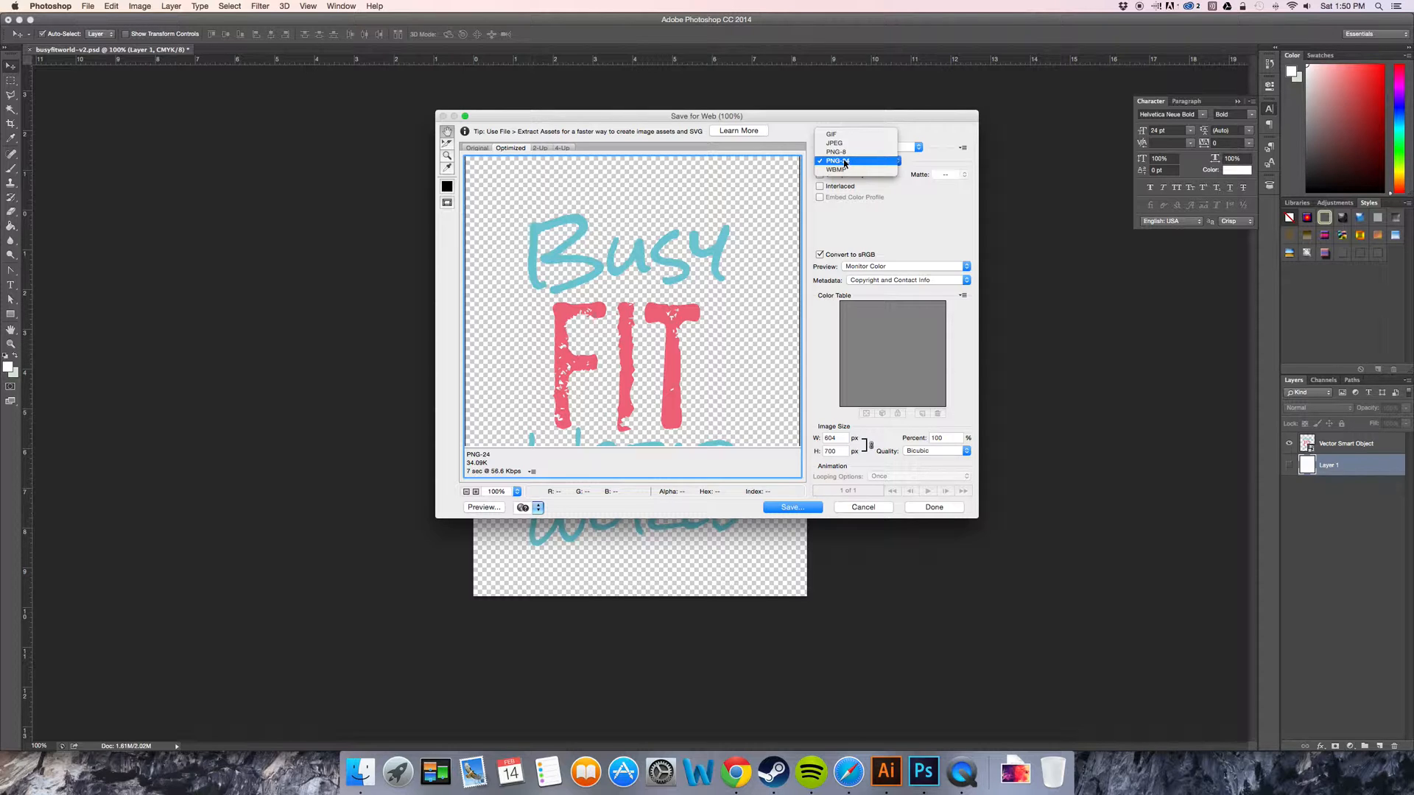
click(845, 162)
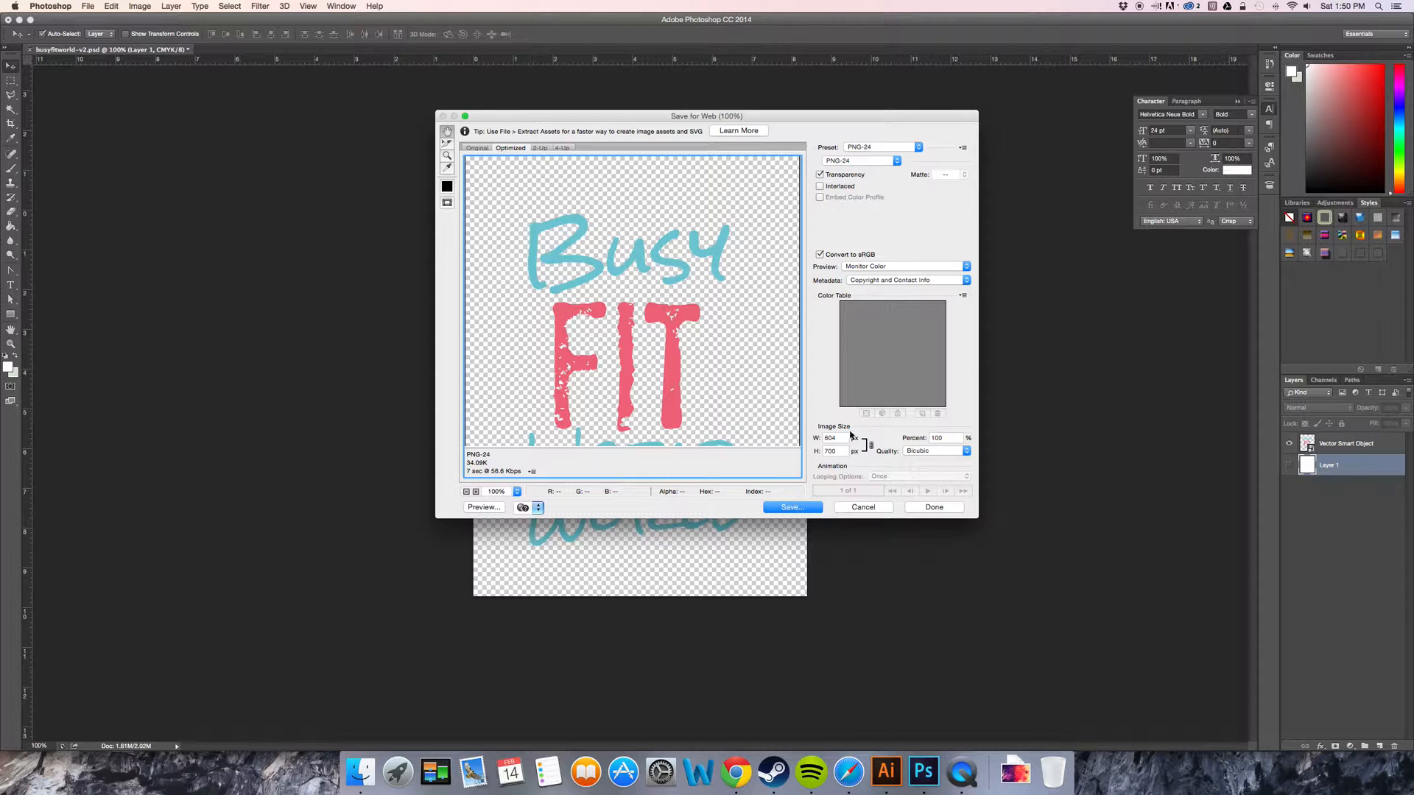
click(803, 449)
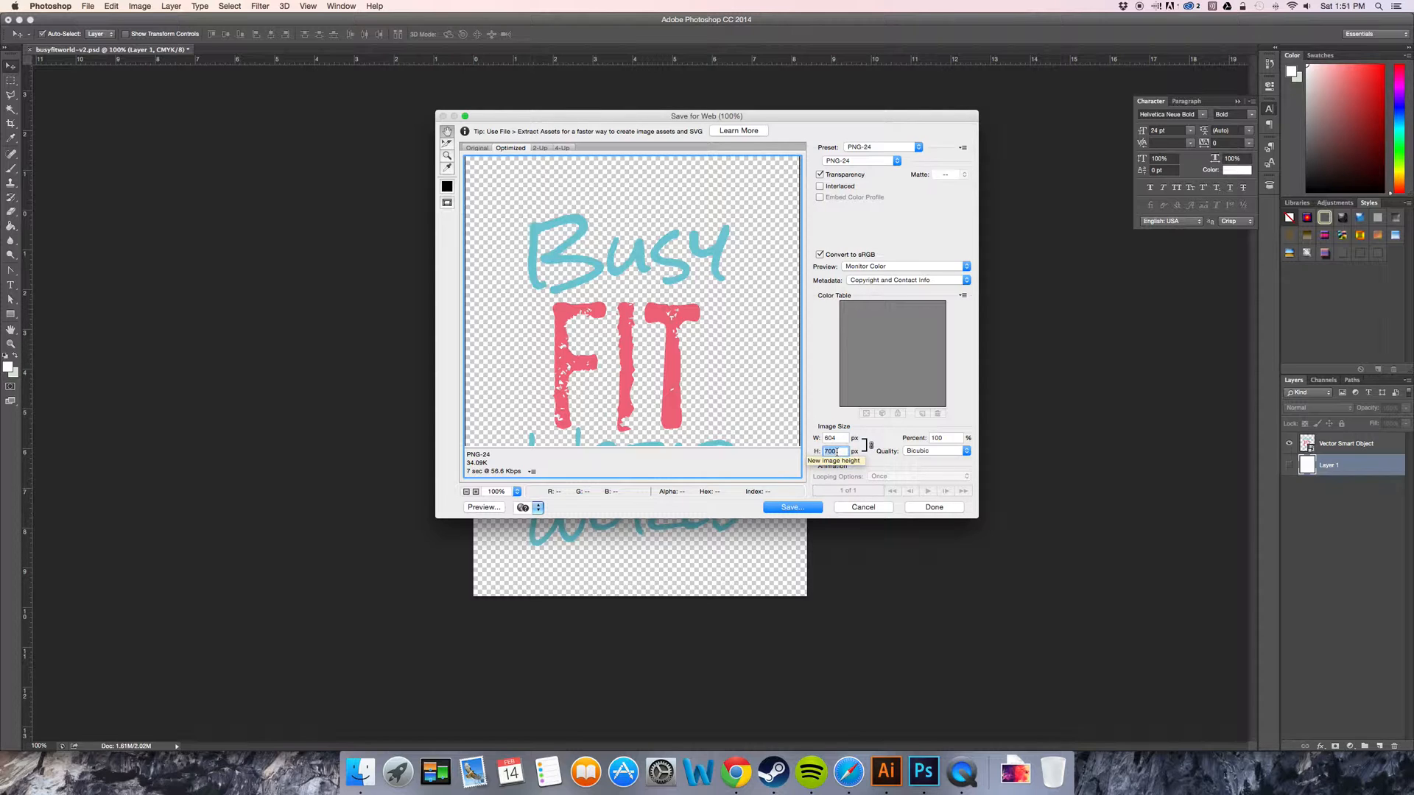
text(300)
click(841, 438)
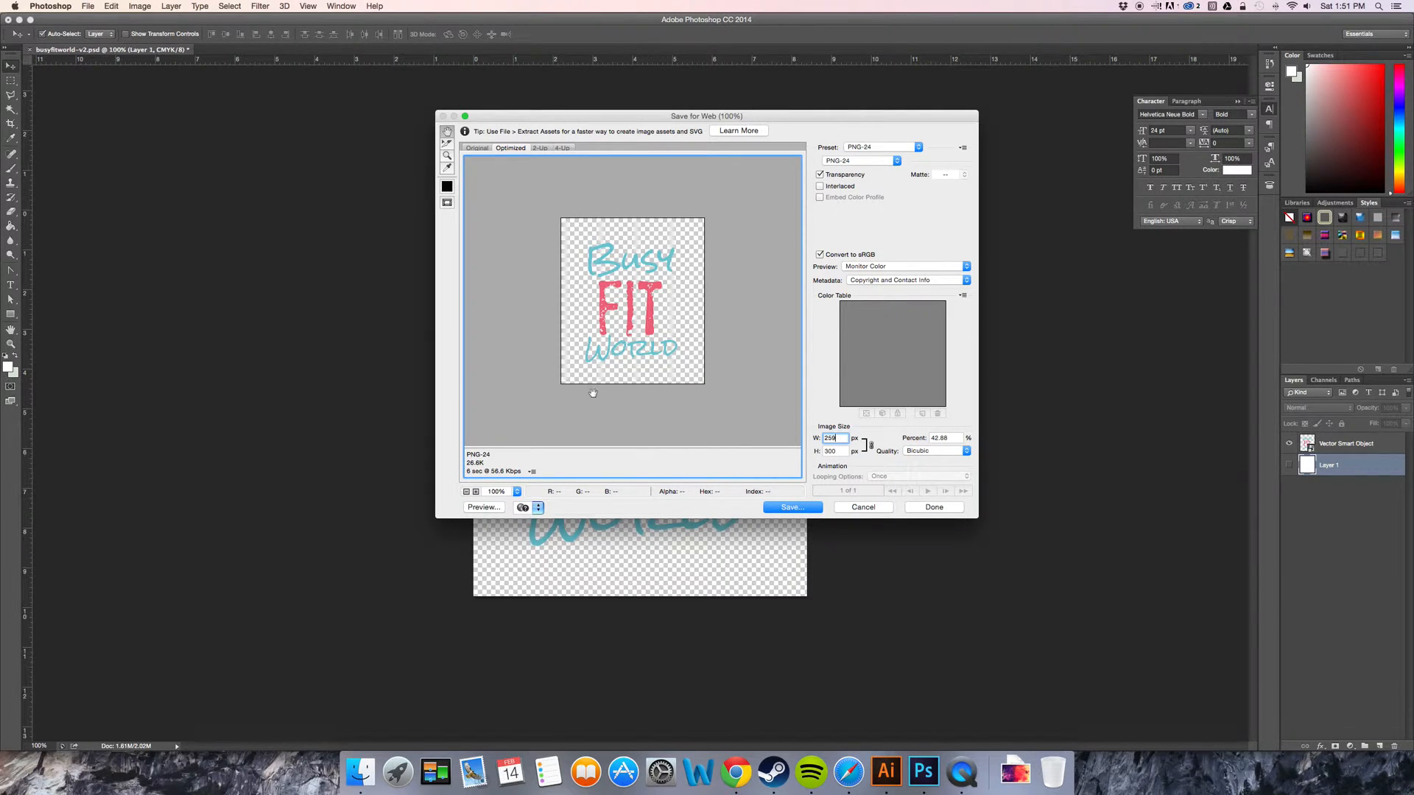
click(844, 448)
Save the optimized image in the busyfitworld folder as busyfitworld-v7.png
click(793, 508)
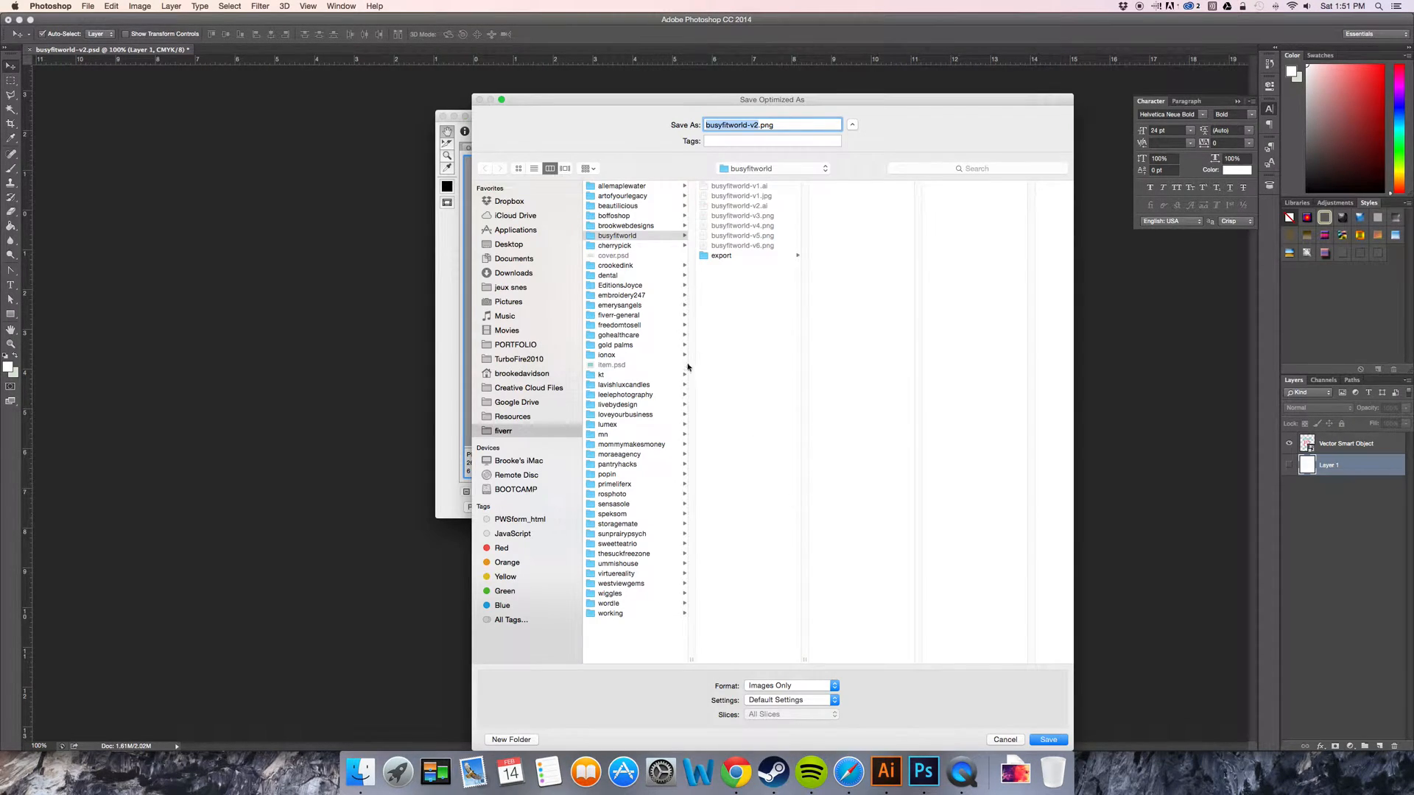
click(758, 127)
key(BackSpace)
text(7)
click(1048, 740)
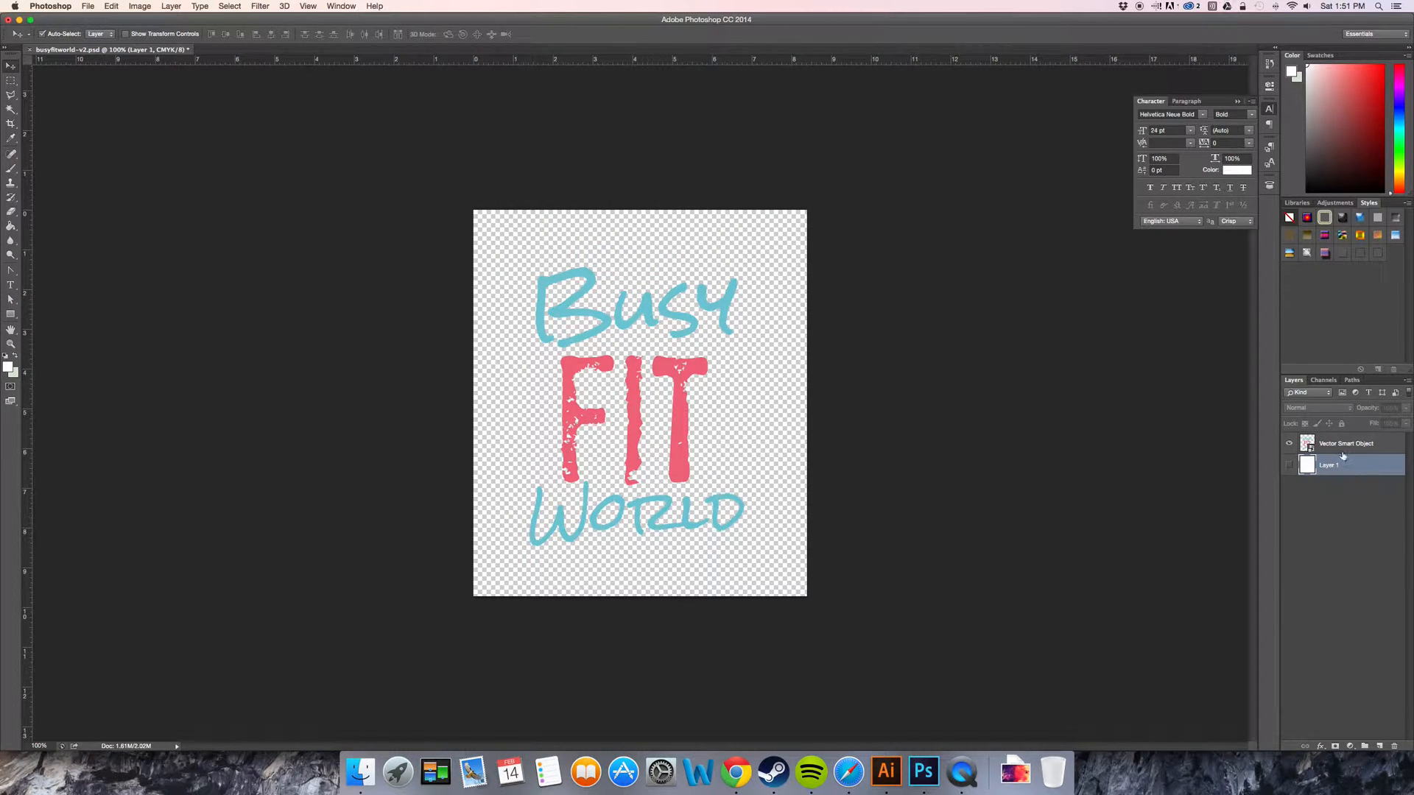
Delete the Vector Smart Object layer from the Photoshop document
click(1334, 445)
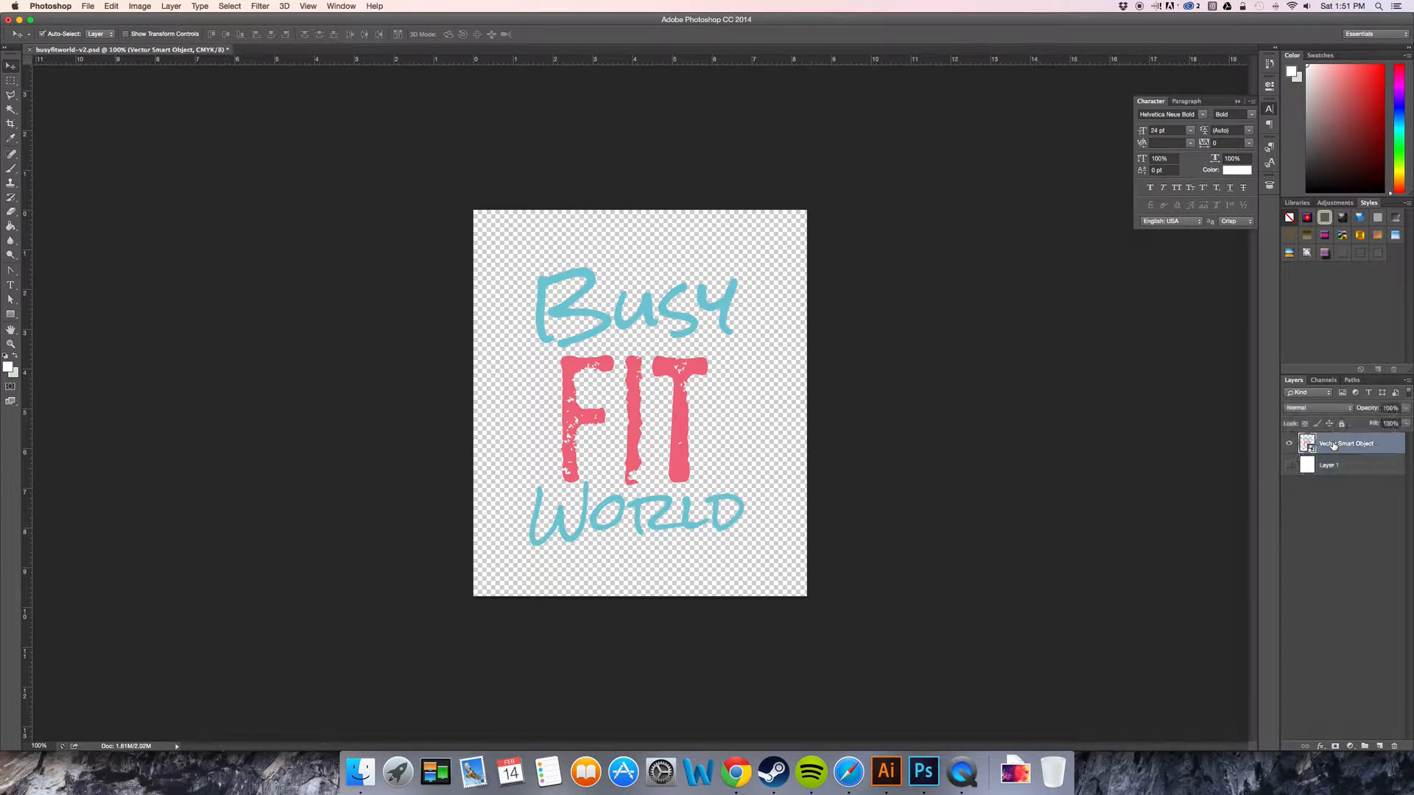
key(BackSpace)
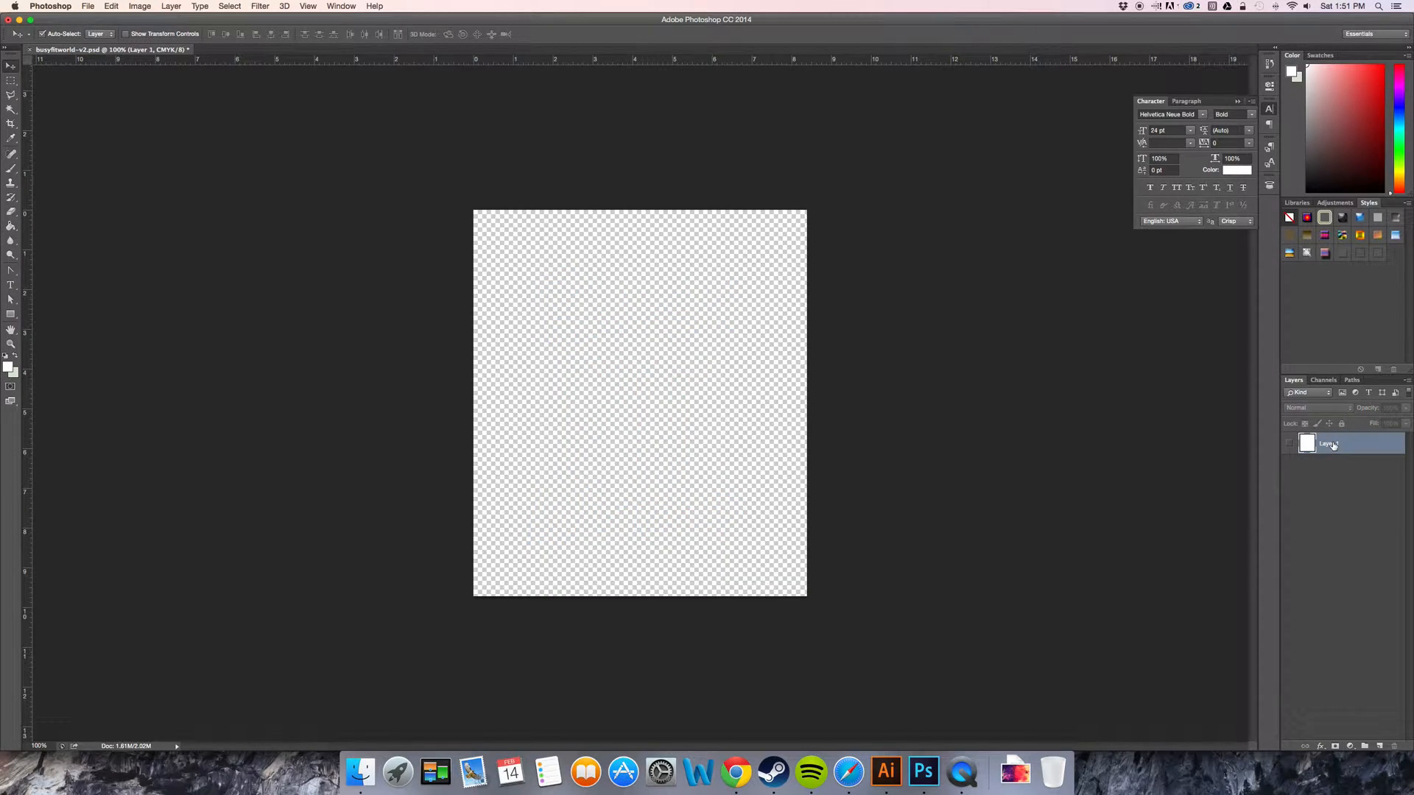
Switch to Illustrator and copy the complete Busy Fit World logo from busyfitworld-v2.ai
click(900, 768)
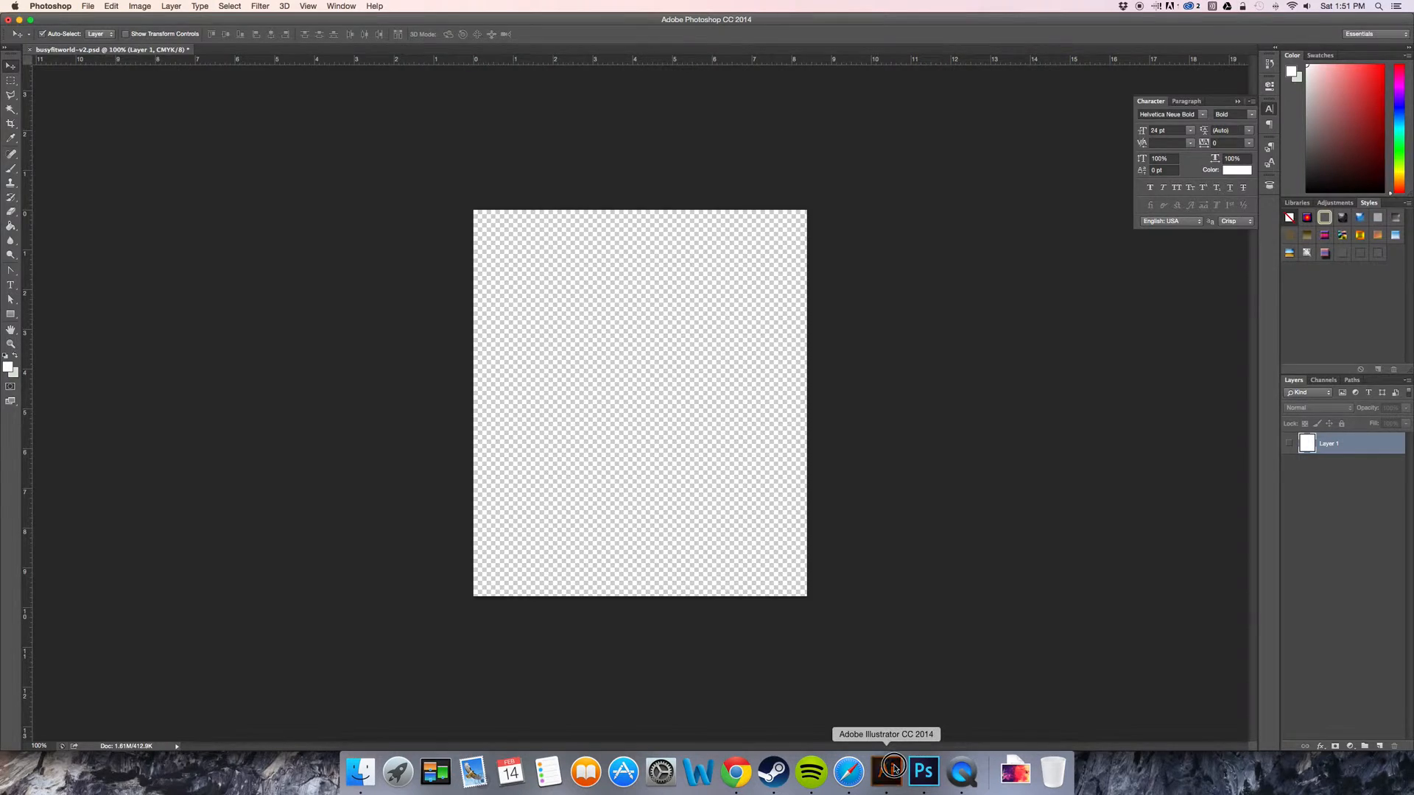
click(714, 394)
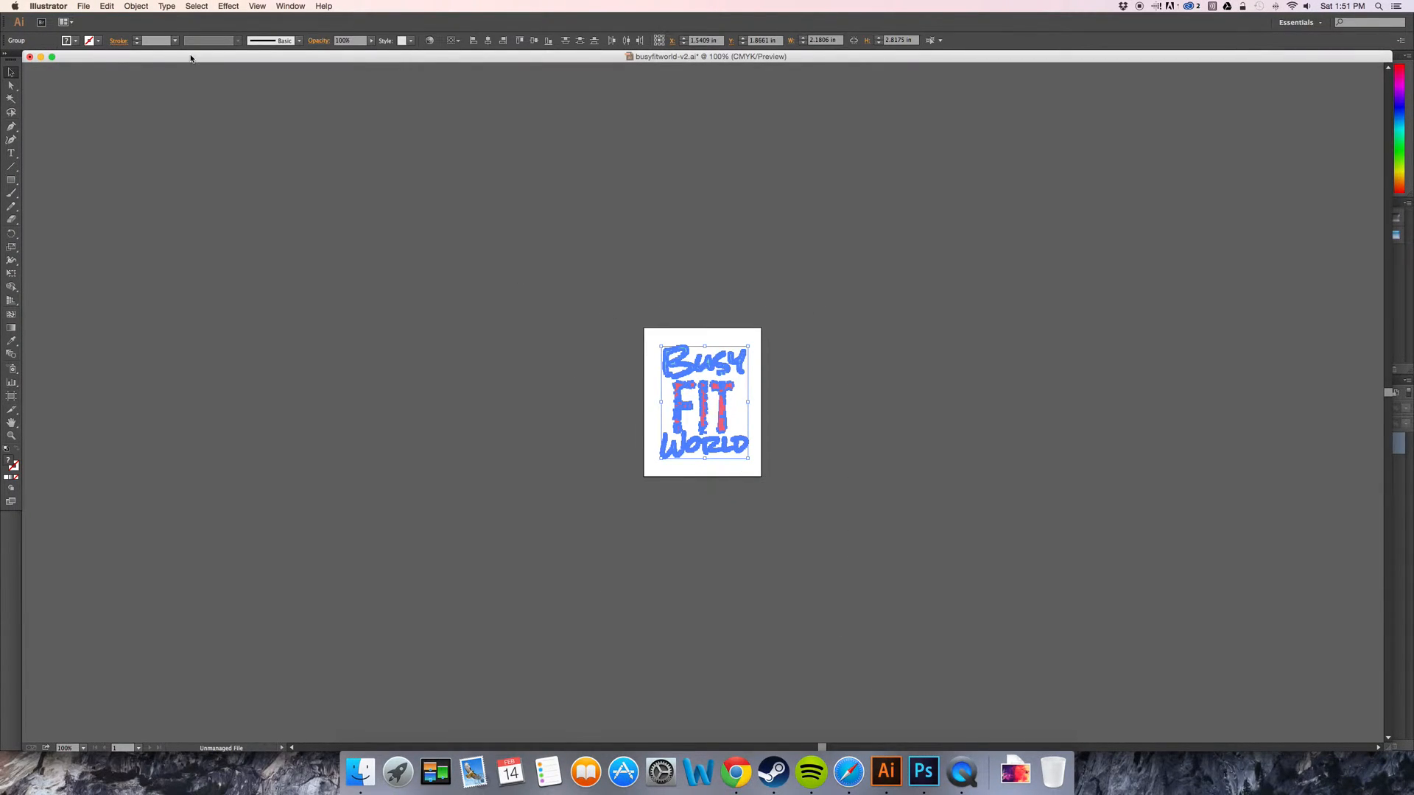
click(106, 6)
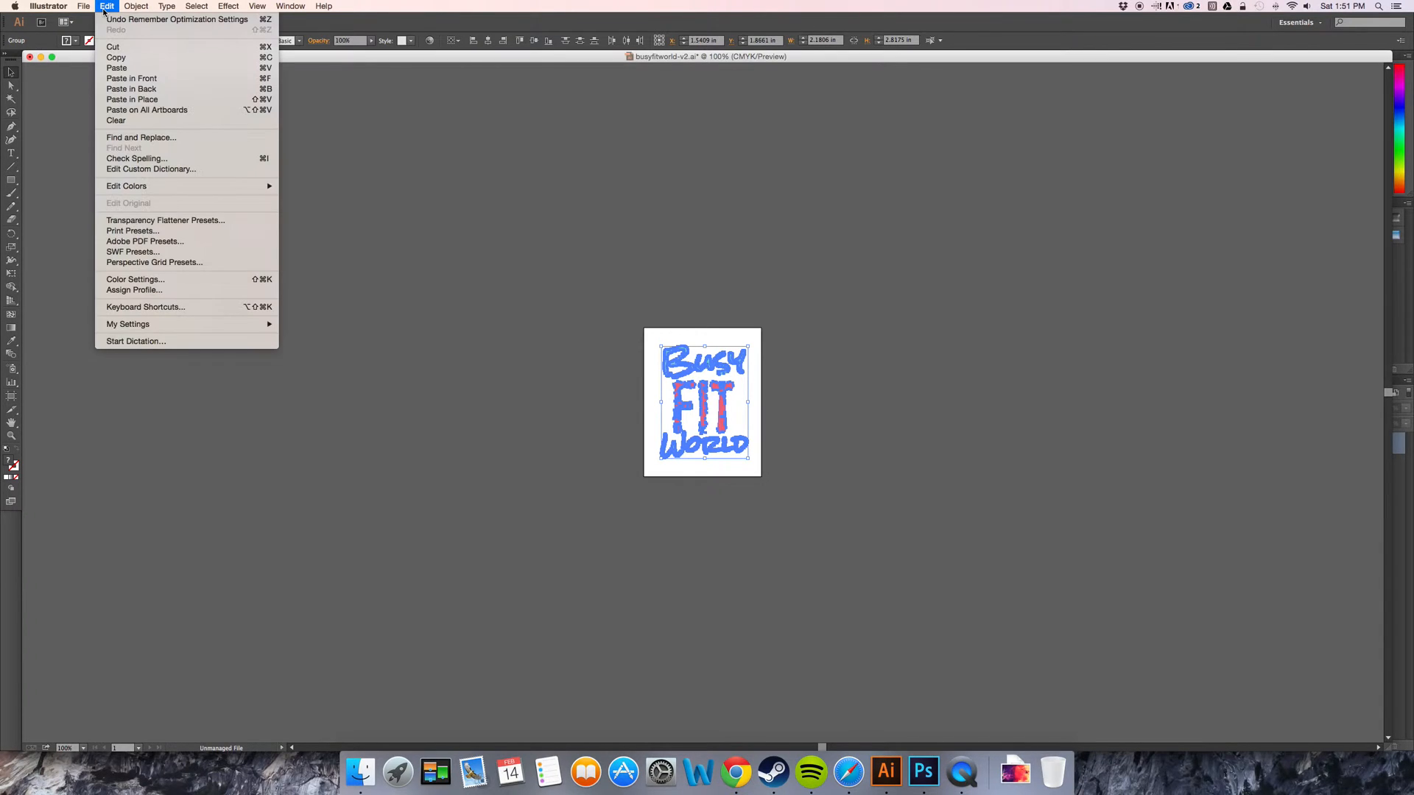
click(129, 53)
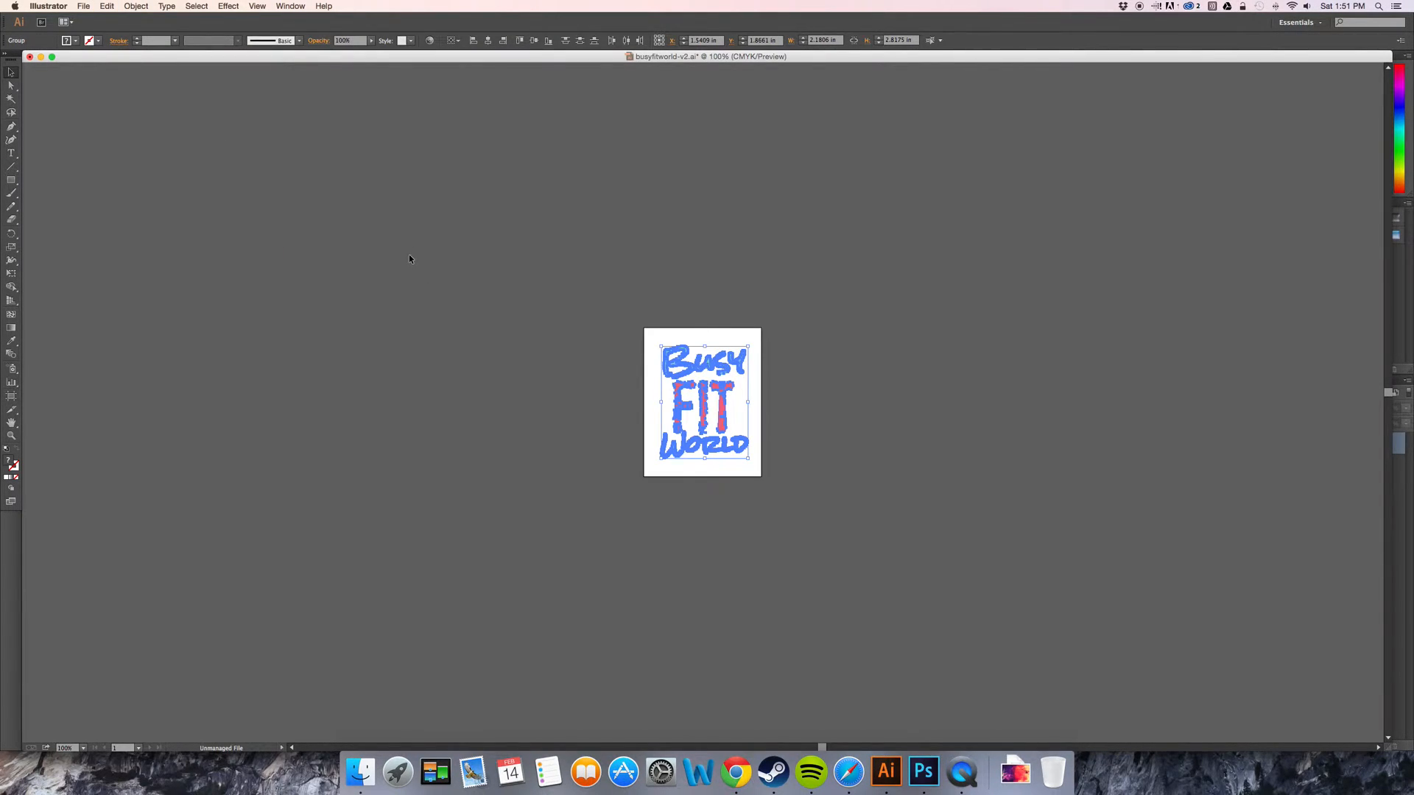
Switch to Photoshop and paste the copied logo as a Smart Object, trying the other paste types before choosing it
click(923, 771)
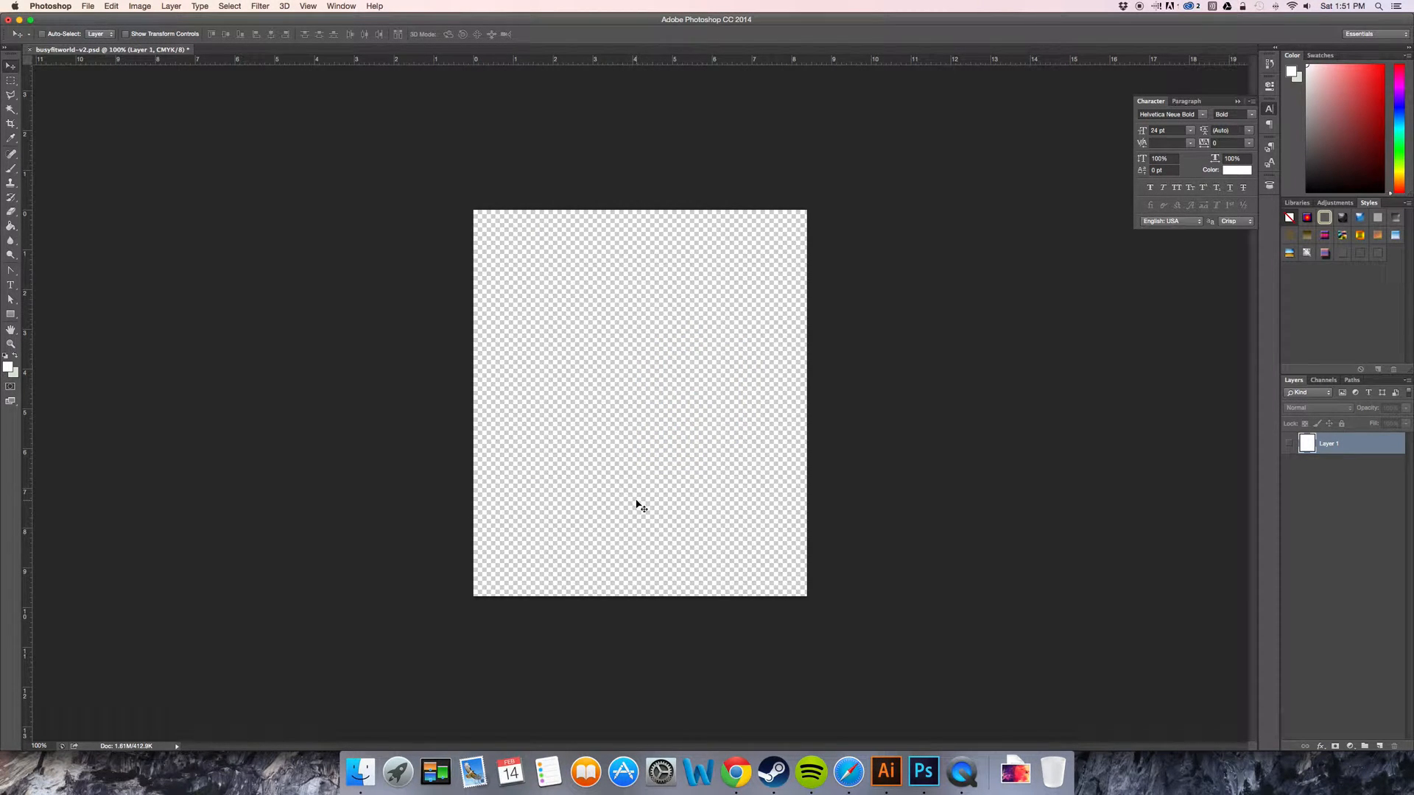
key(super+v)
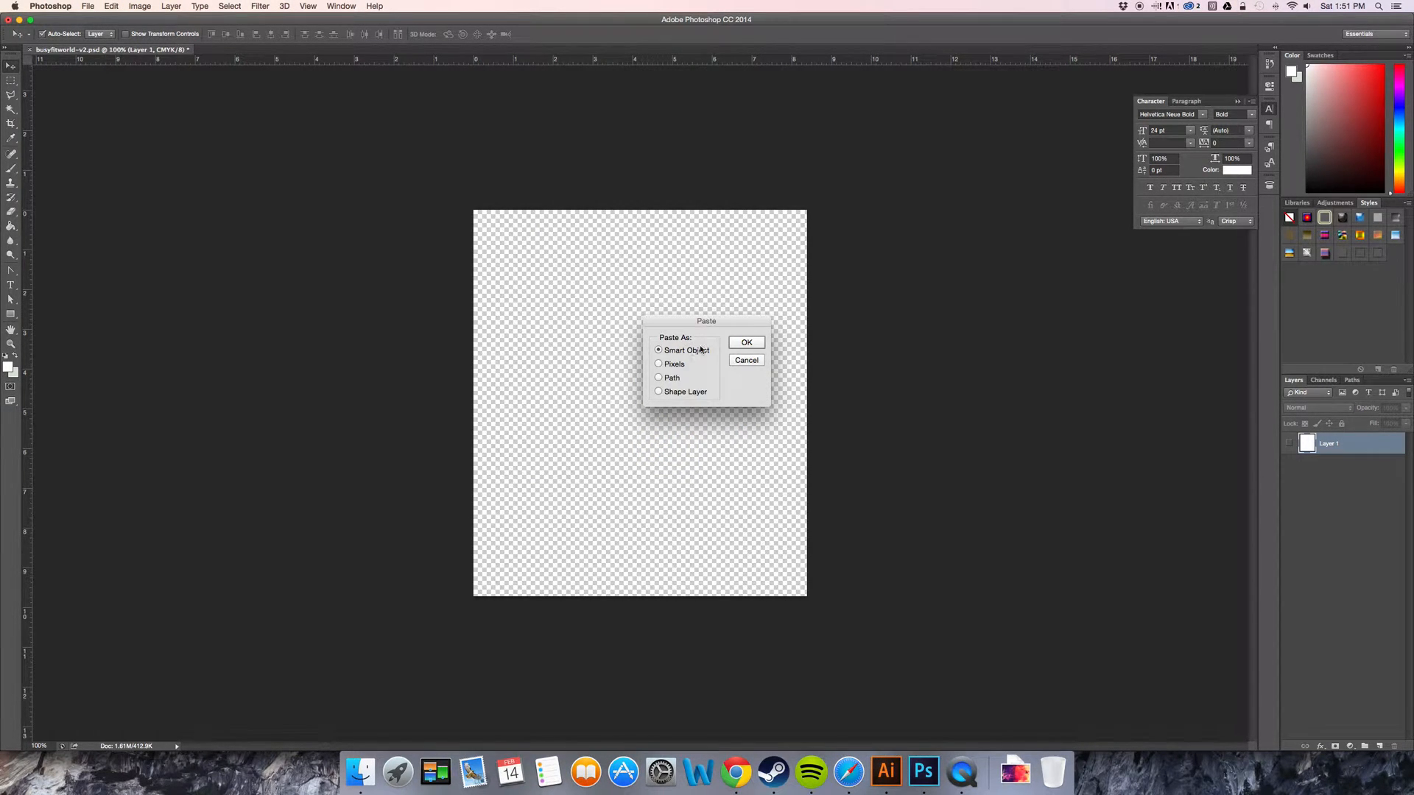
drag(681, 331, 626, 315)
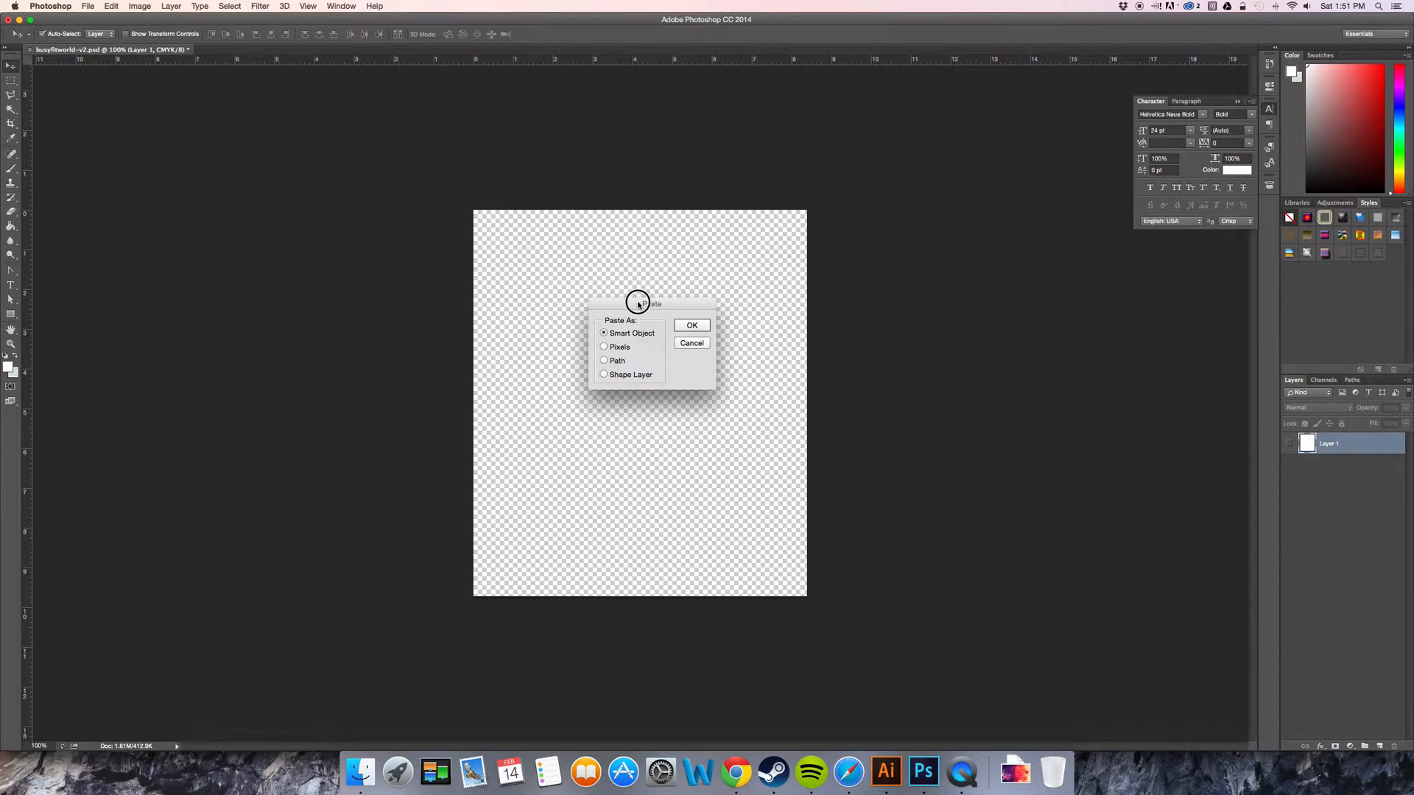
click(617, 349)
click(620, 362)
click(627, 377)
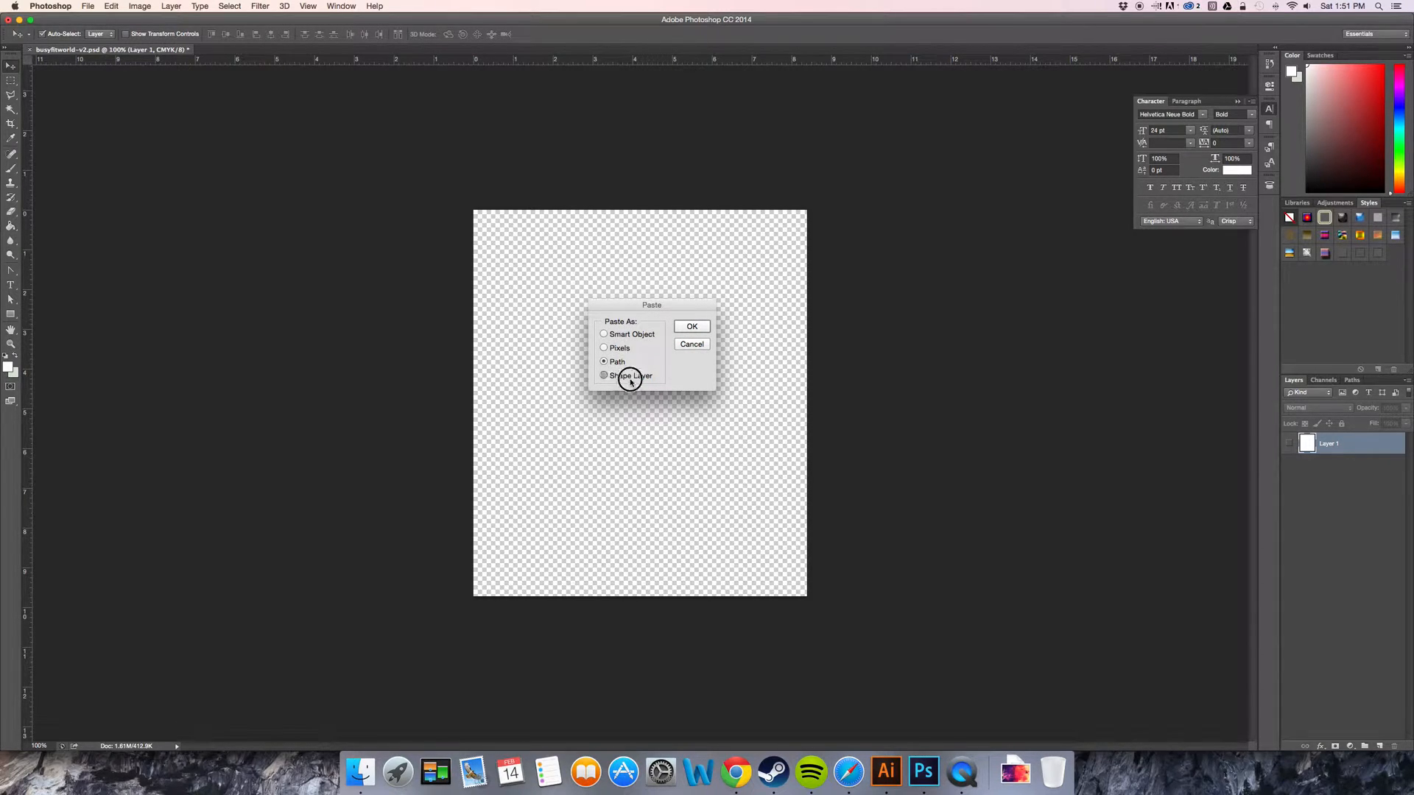
click(621, 337)
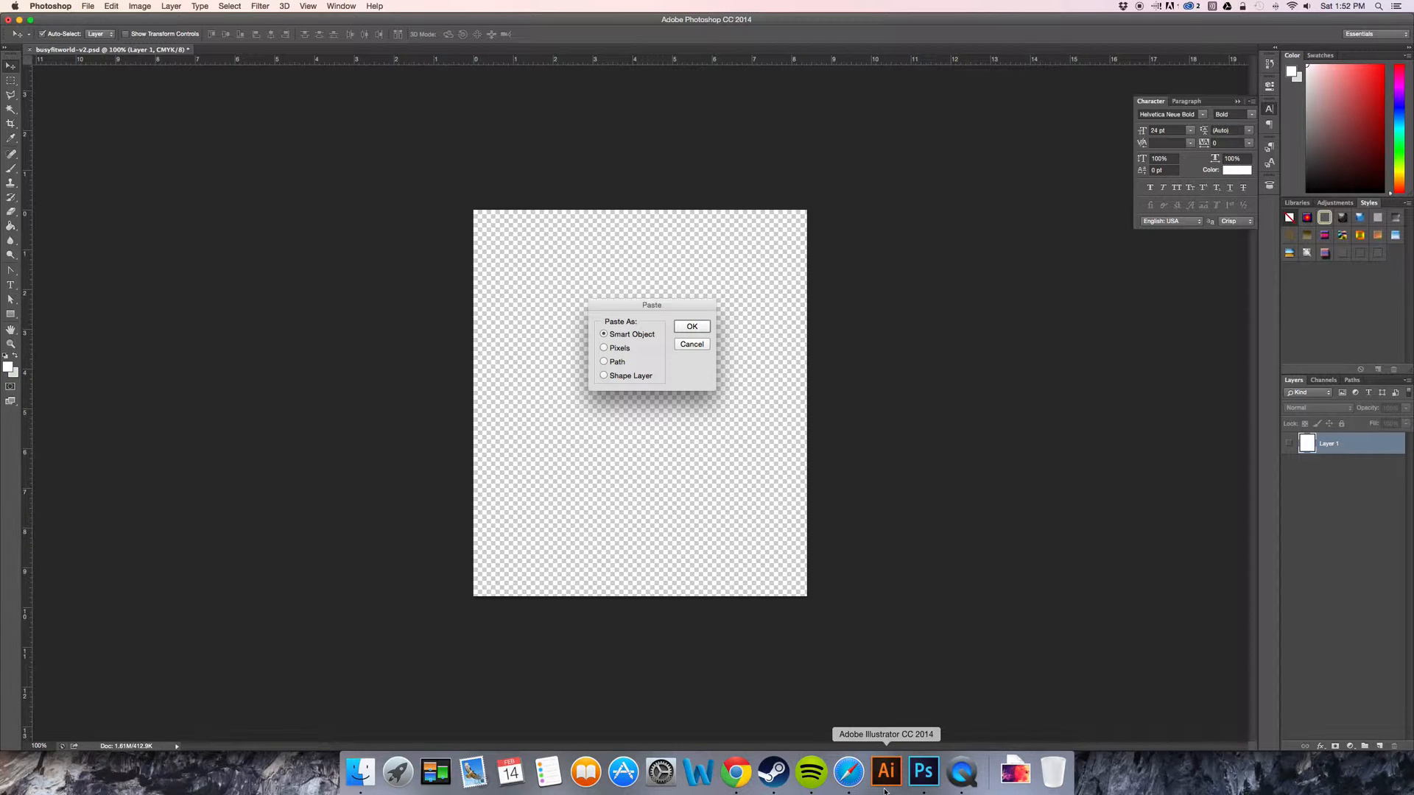
click(689, 326)
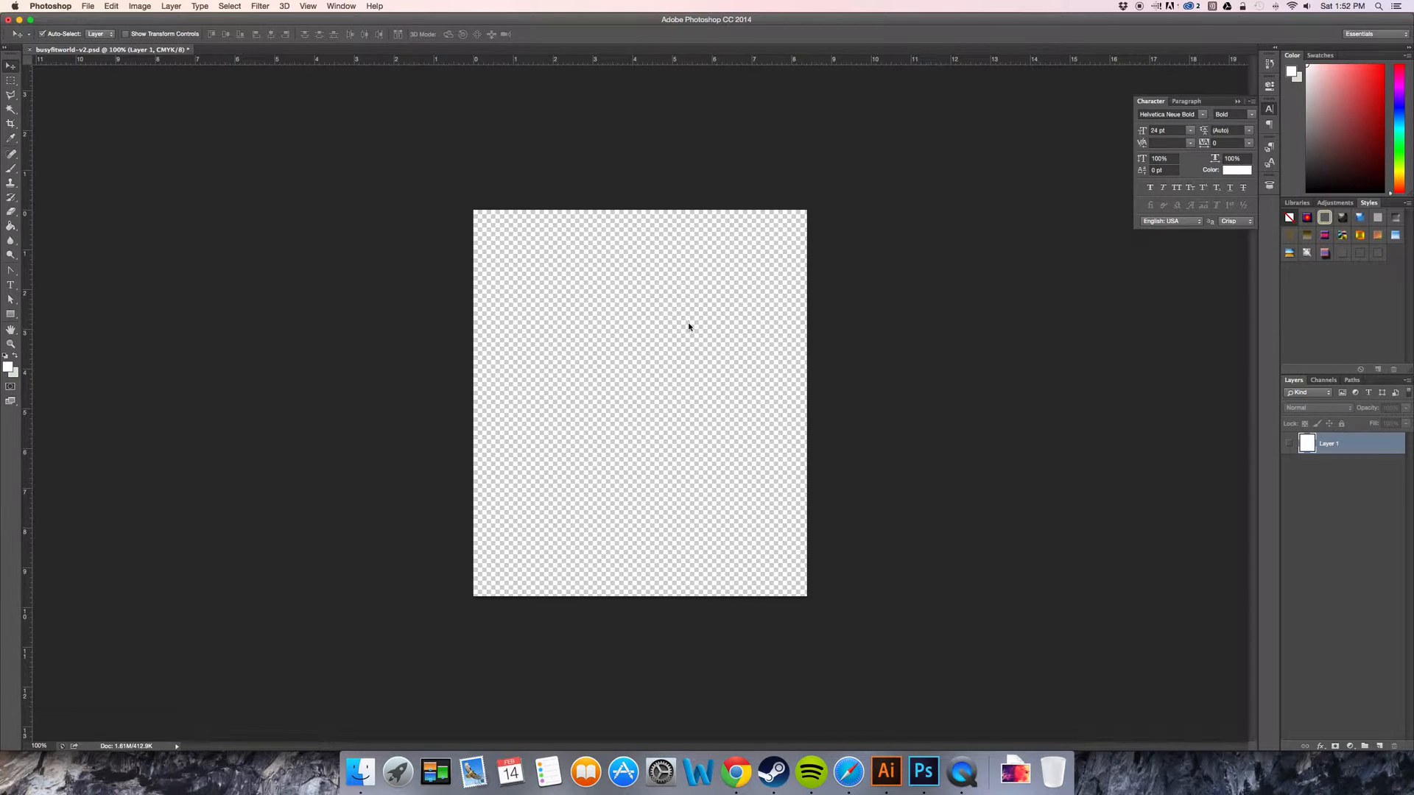
Enlarge the pasted Smart Object logo until it nearly fills the canvas, commit it and centre it
drag(682, 345, 770, 236)
drag(596, 458, 529, 544)
key(Return)
mouse_move(697, 426)
mouse_down()
mouse_move(701, 447)
mouse_move(689, 440)
mouse_up()
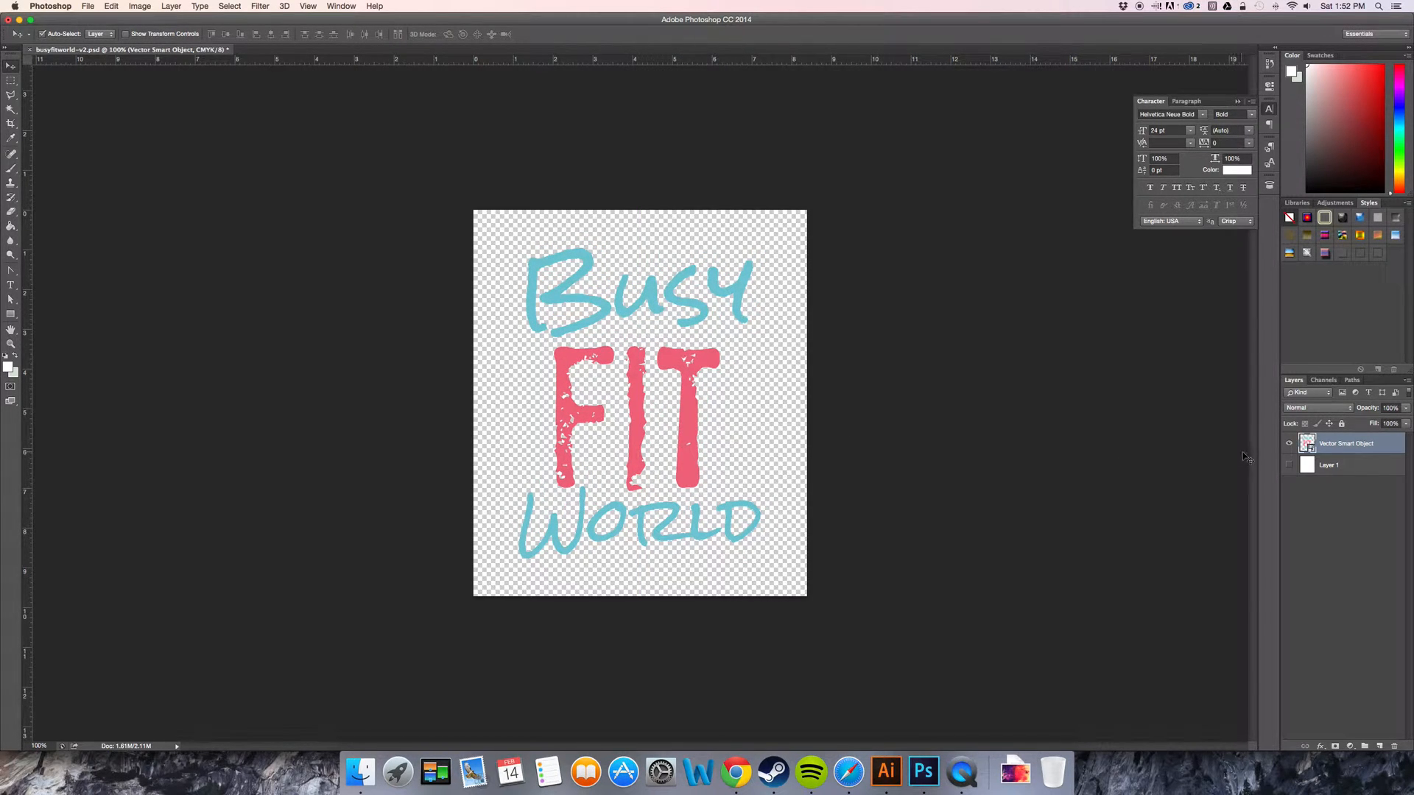
Open the Vector Smart Object's contents in Illustrator and recolour the word Busy with the pink sampled from FIT
double_click(1309, 446)
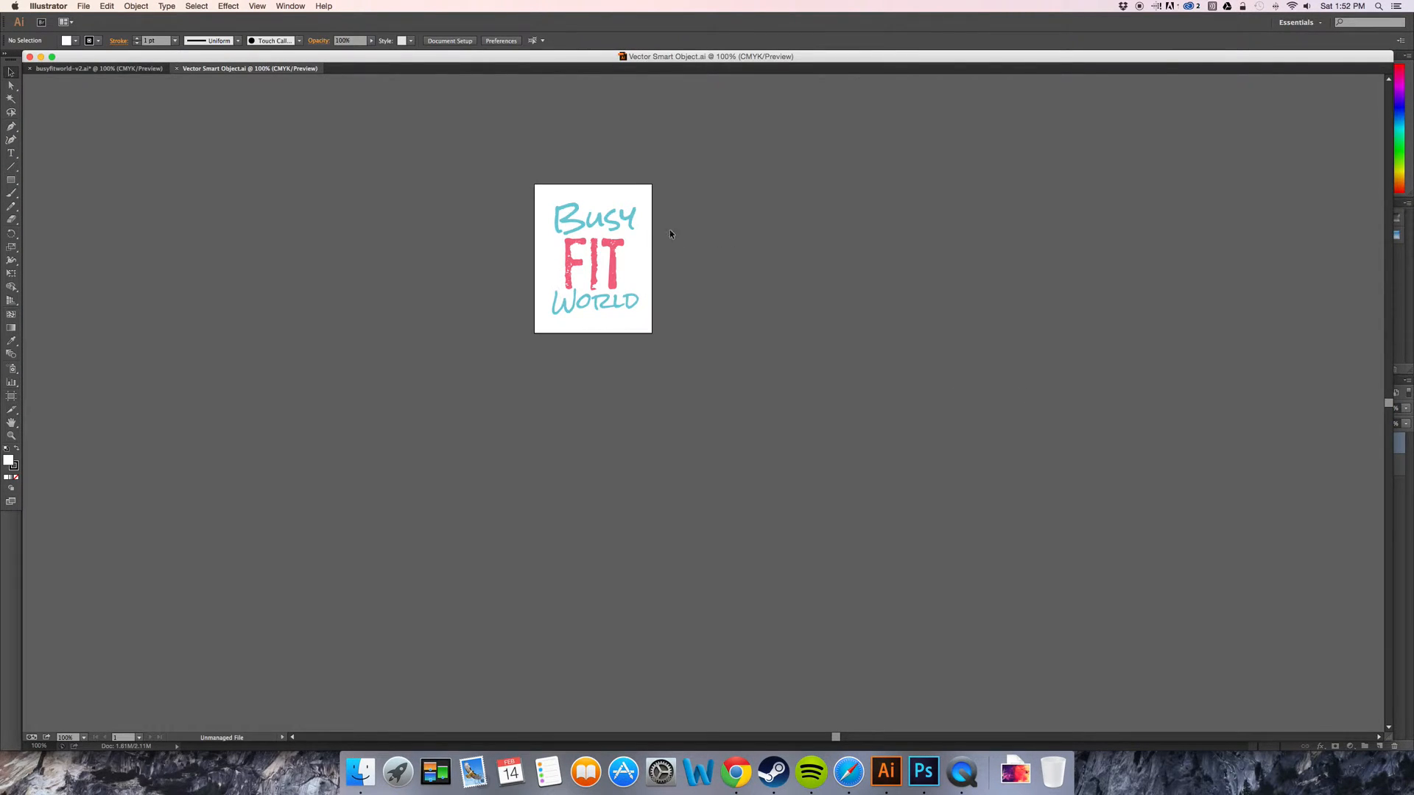
click(604, 221)
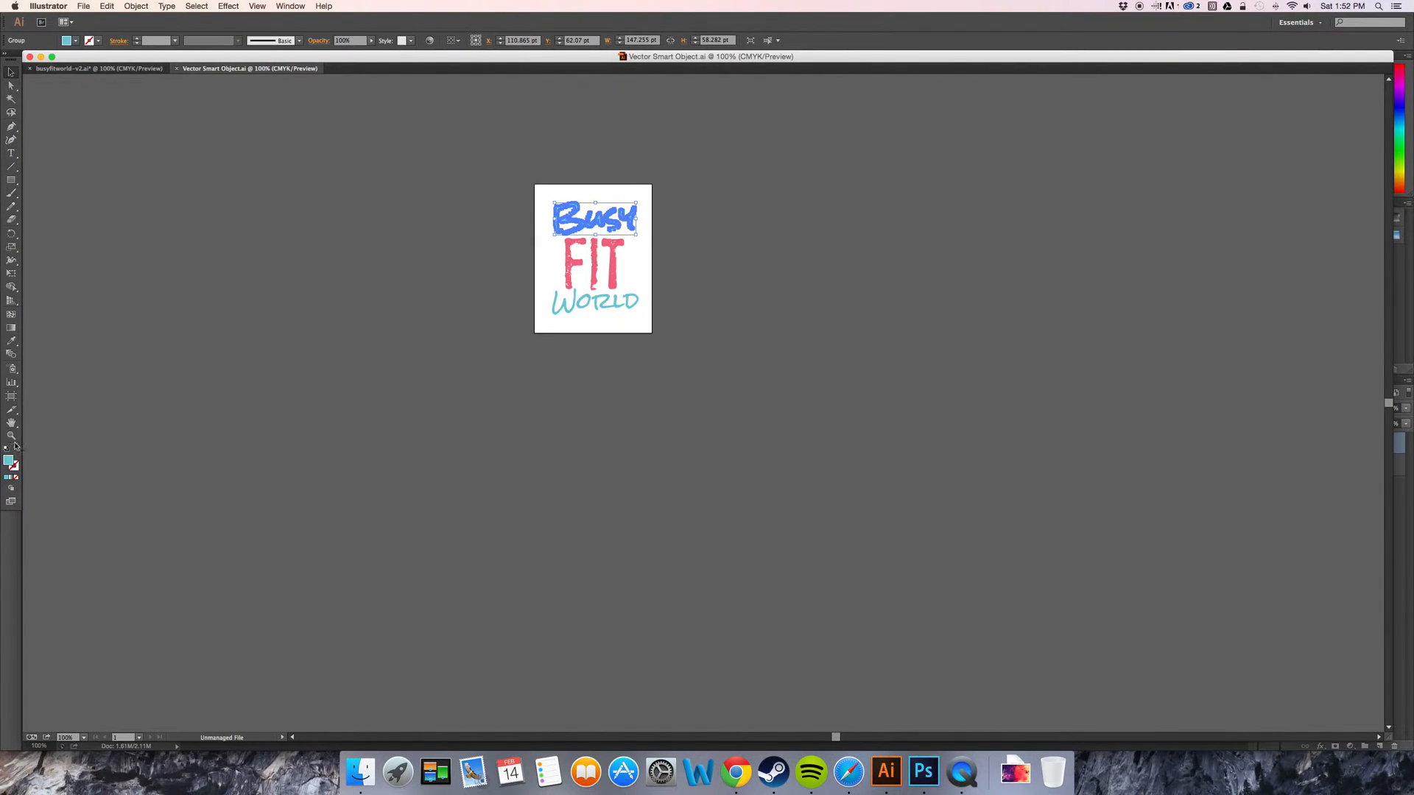
click(11, 340)
click(571, 263)
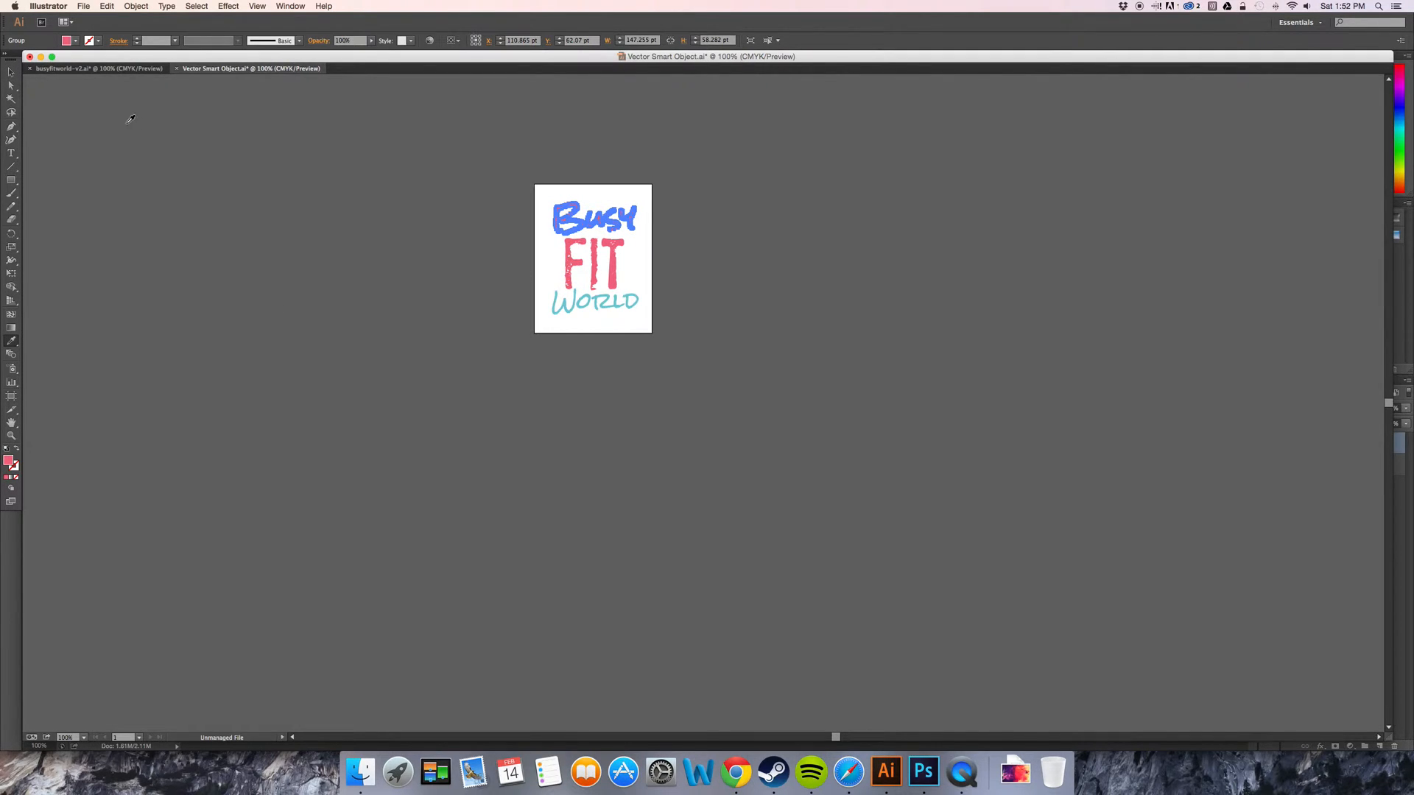
click(11, 71)
click(268, 168)
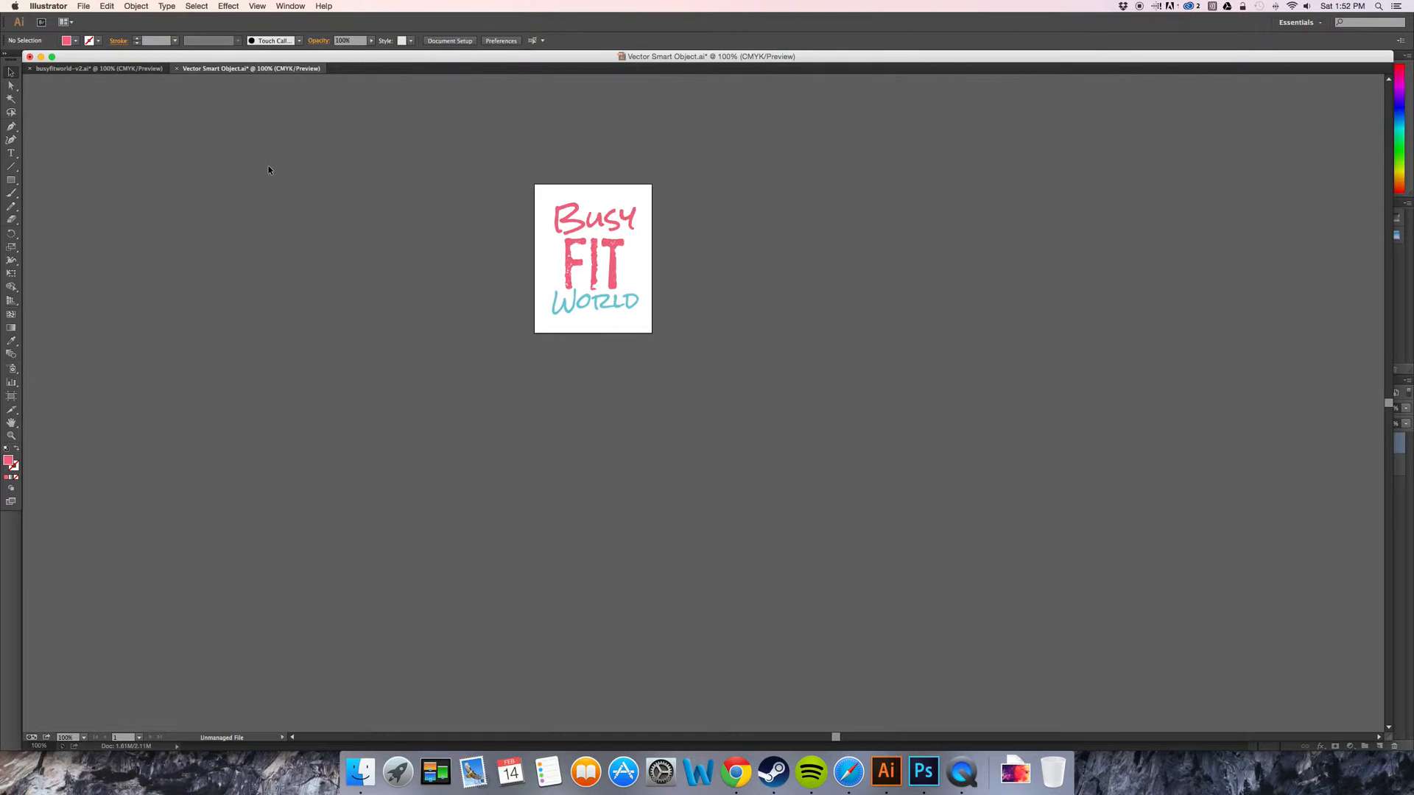
Save and close the edited Vector Smart Object.ai, and return to Photoshop
key(super+s)
key(super+w)
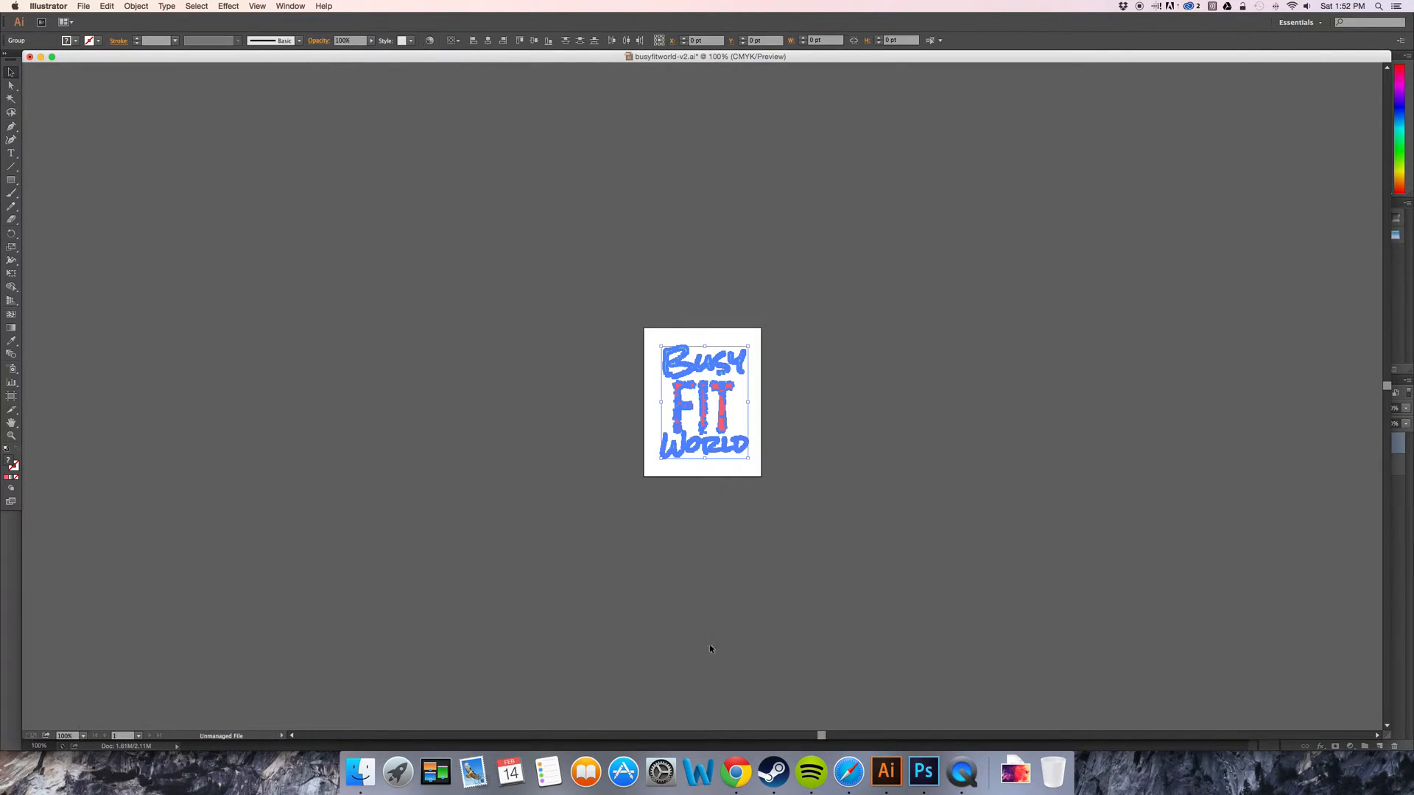
click(923, 781)
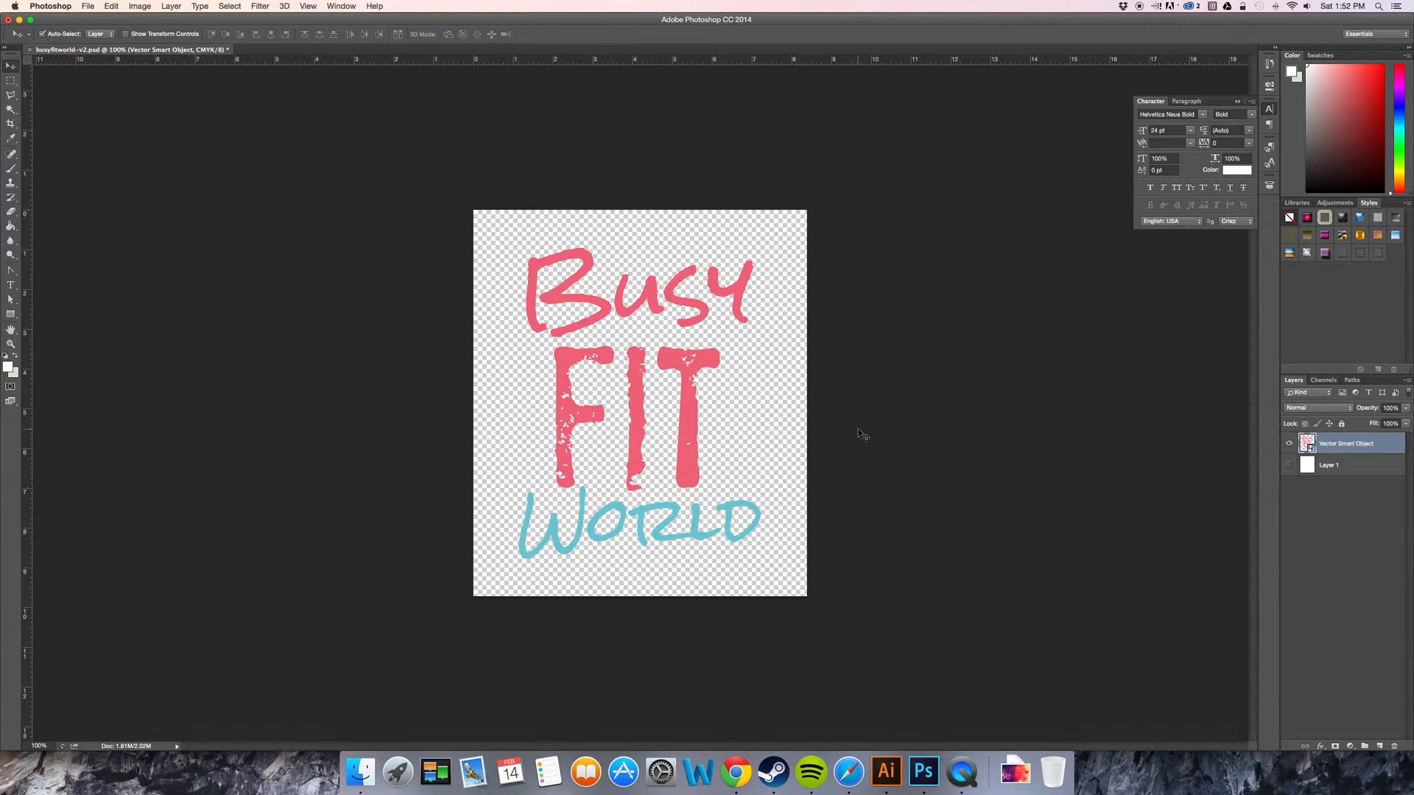
Delete the Vector Smart Object layer and paste the copied logo again as a Shape Layer
key(Delete)
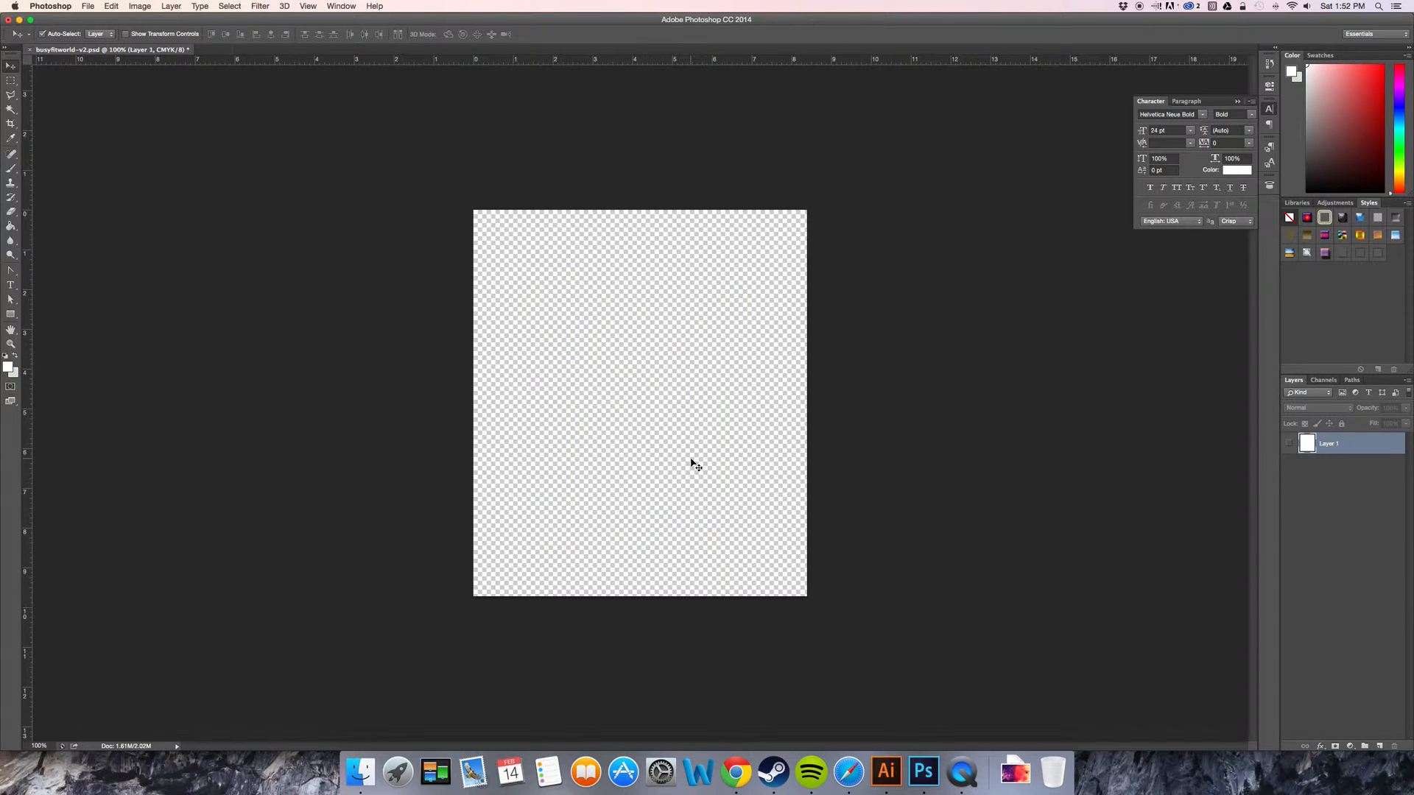
key(super+v)
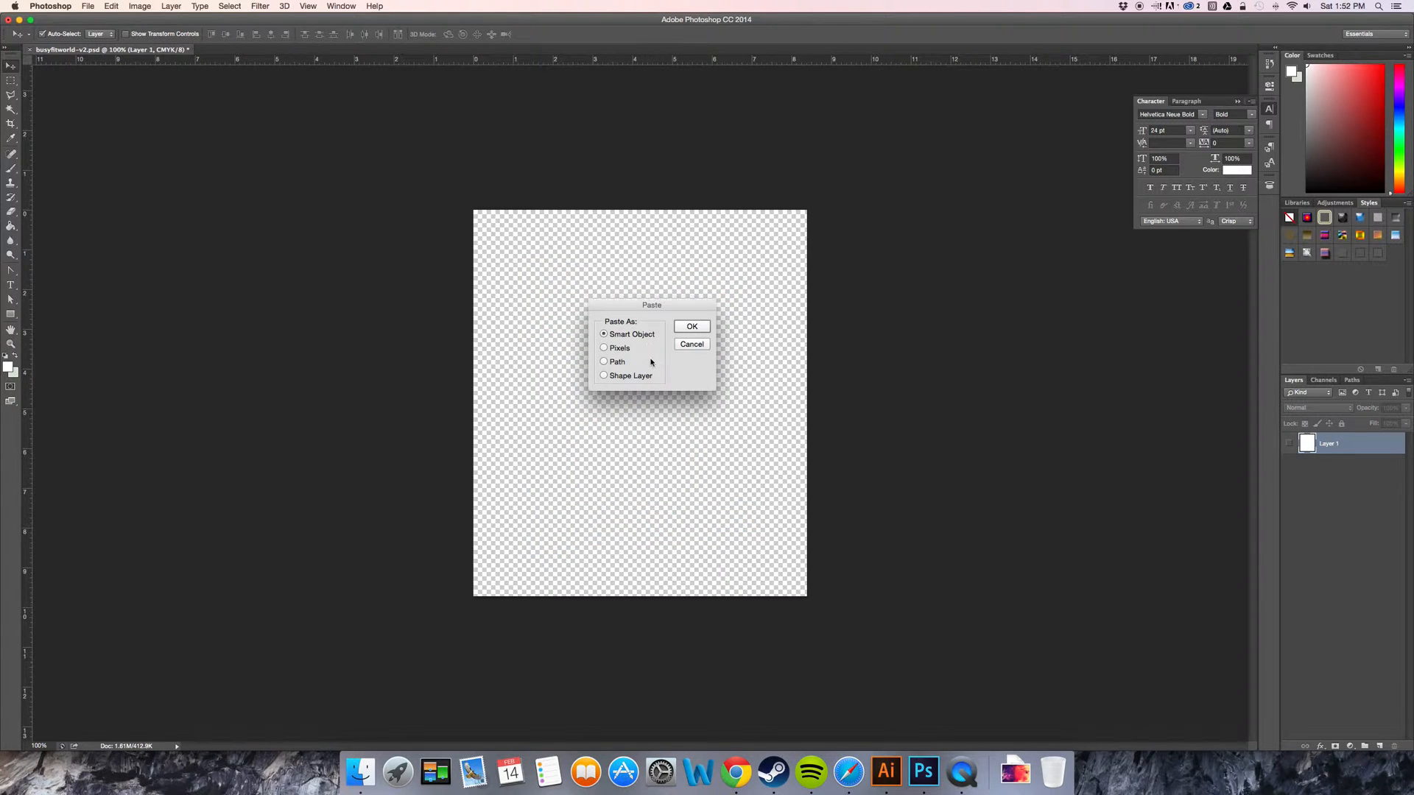
click(627, 351)
click(616, 365)
click(616, 378)
click(692, 327)
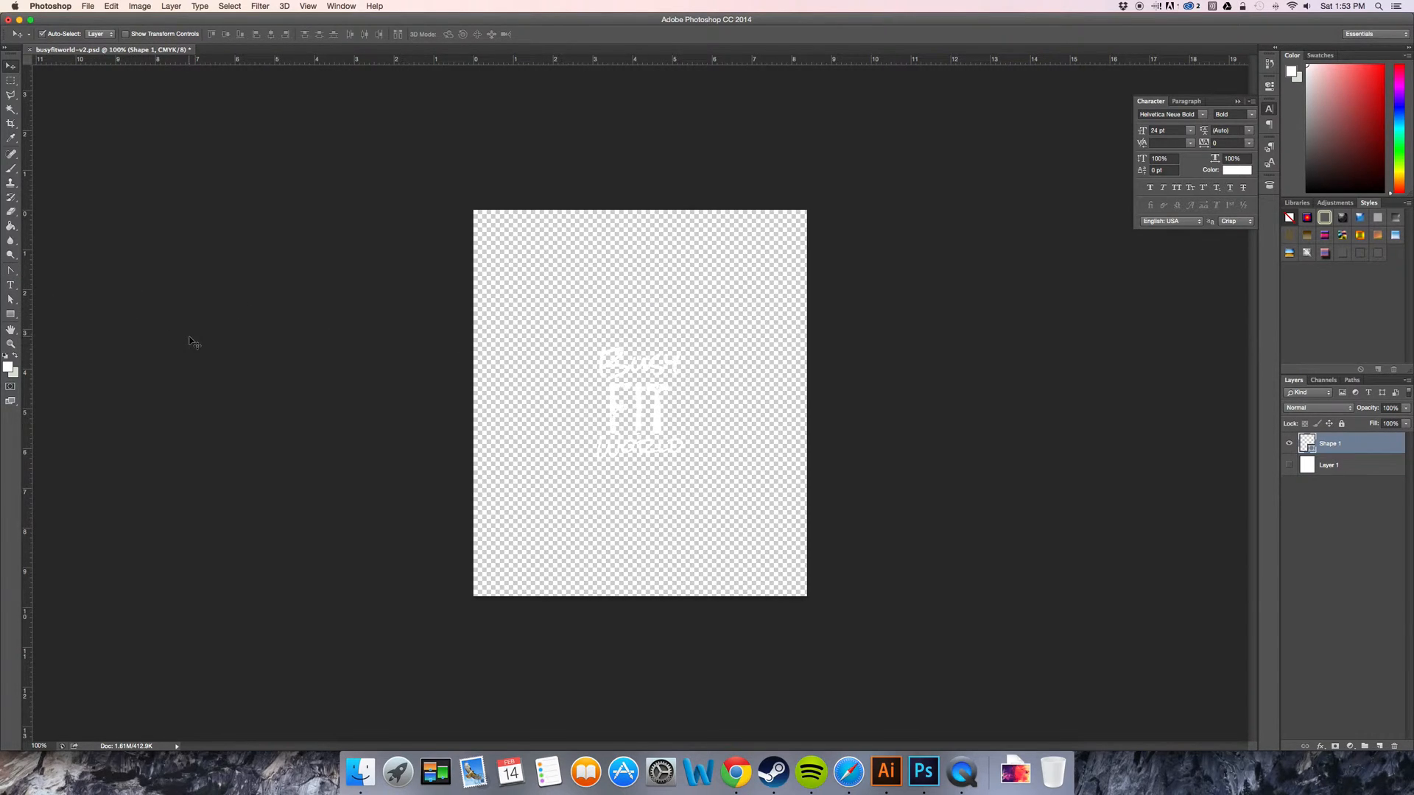
Scale the Shape 1 logo to about 189% with Free Transform and move it near the middle of the canvas
key(super+t)
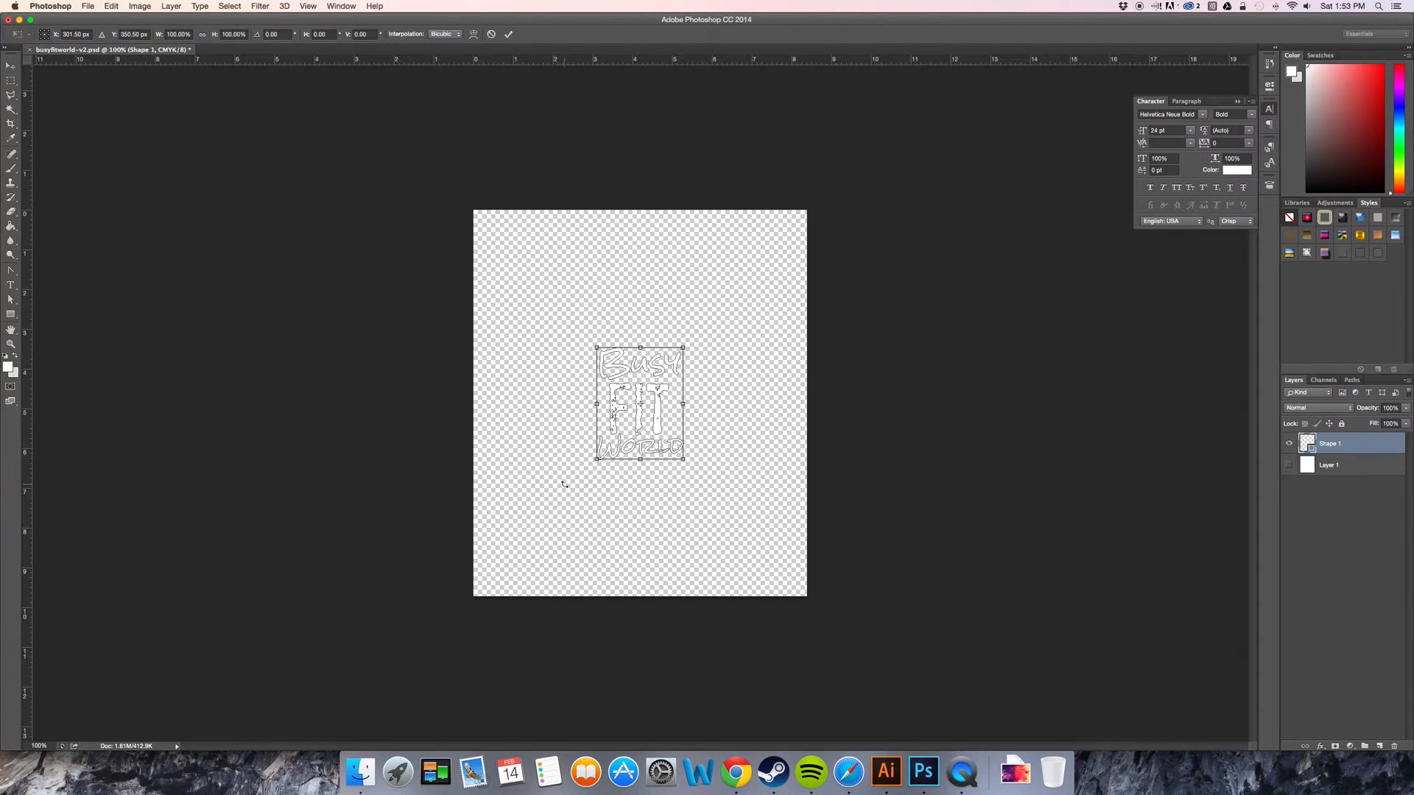
drag(595, 458, 518, 559)
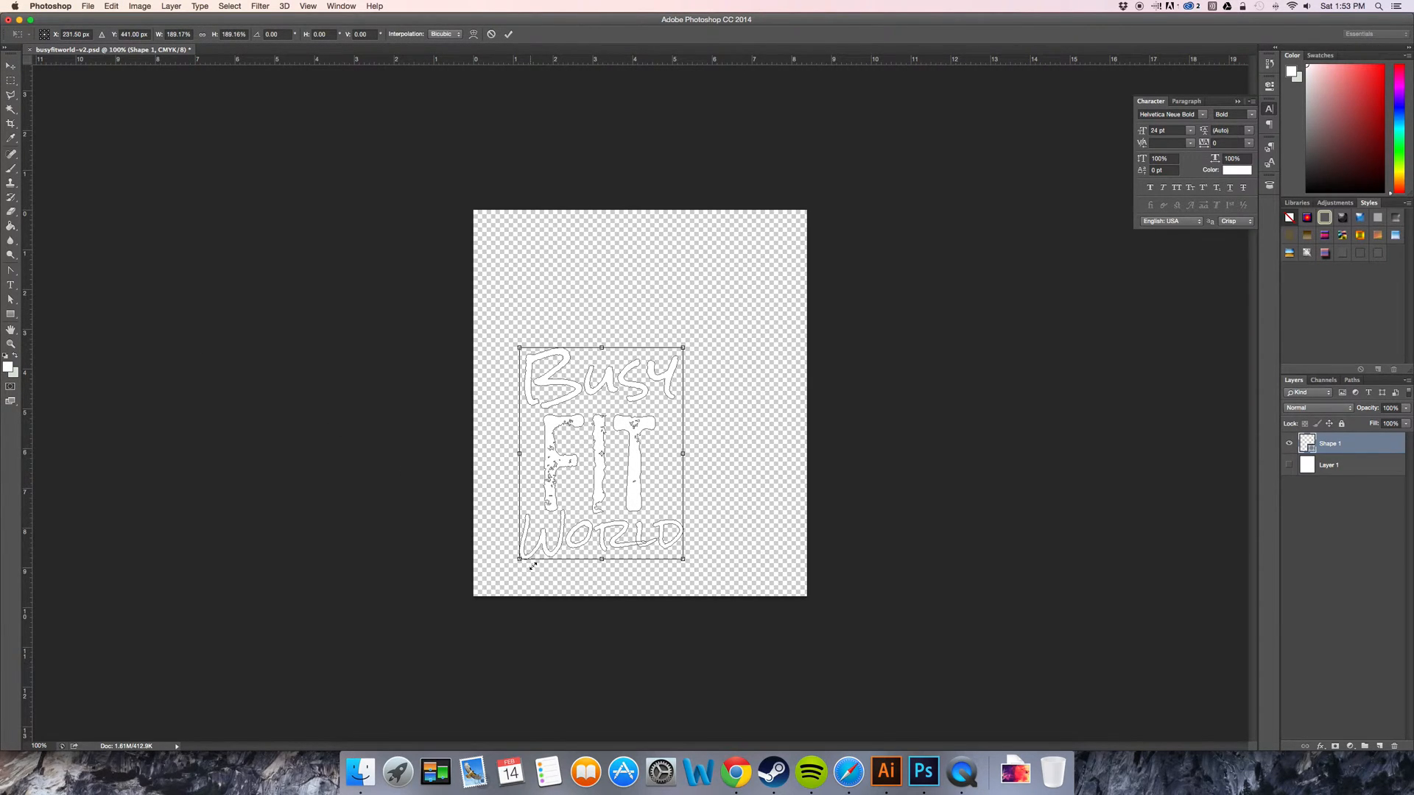
drag(656, 466, 695, 400)
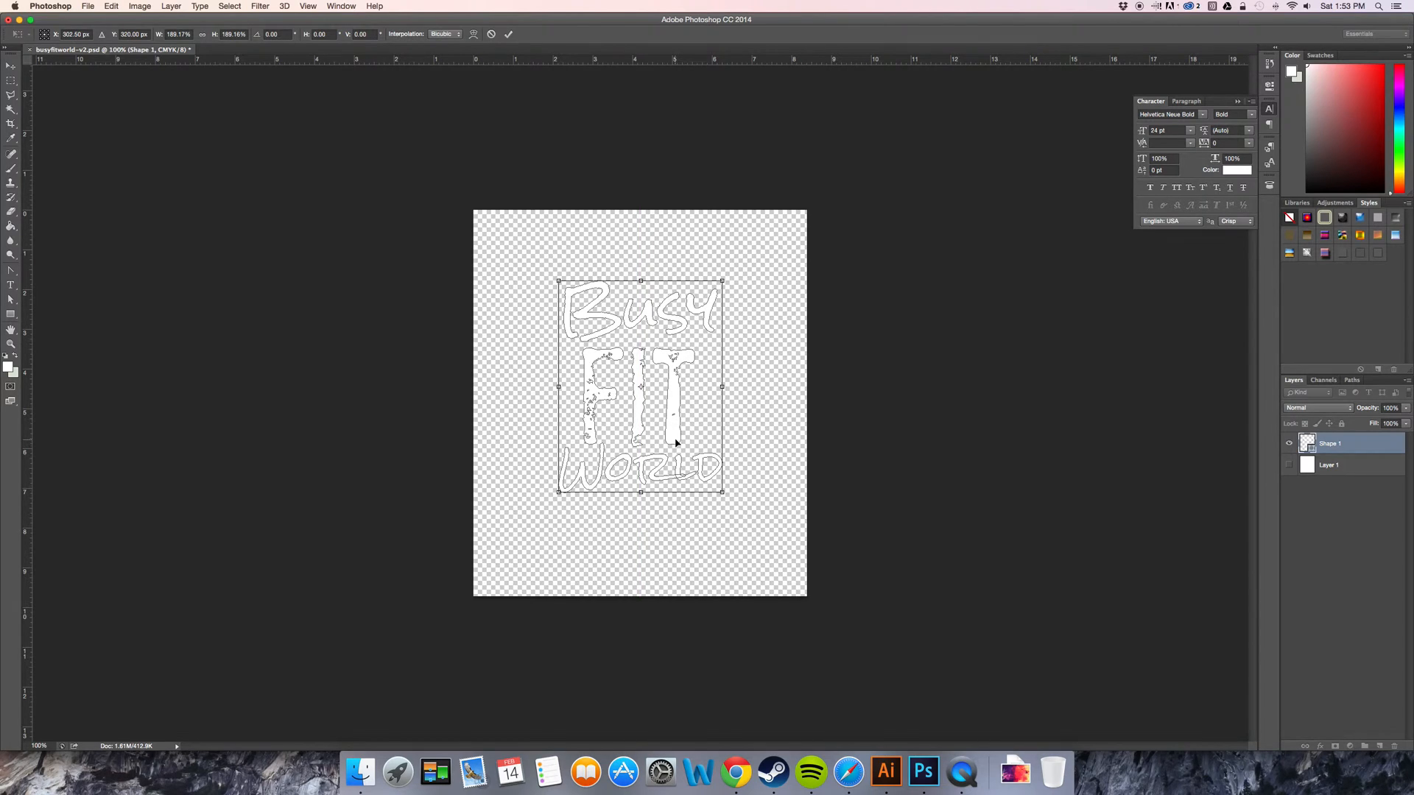
key(Return)
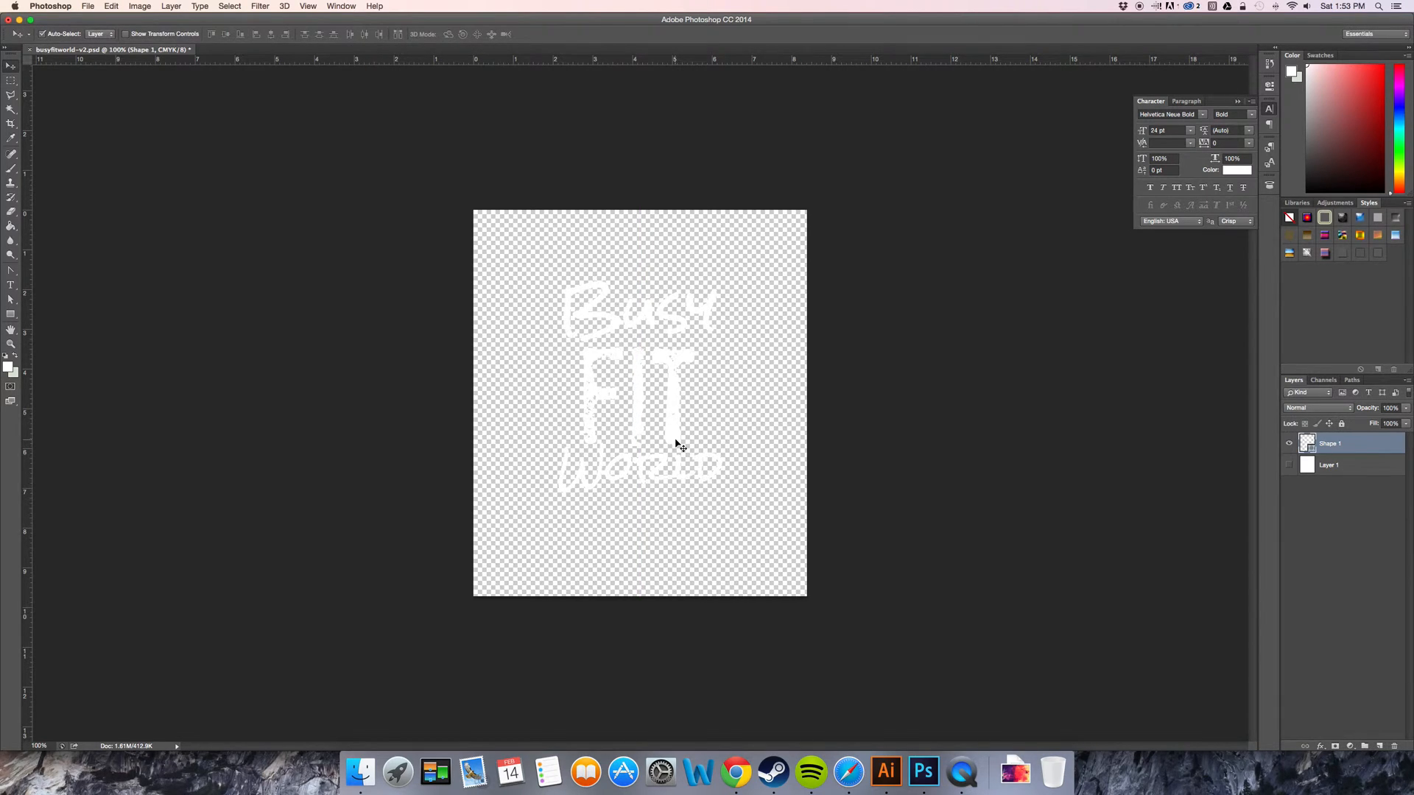
Add a red Color Overlay at 100% opacity in Normal blend mode to the Shape 1 layer
click(1320, 746)
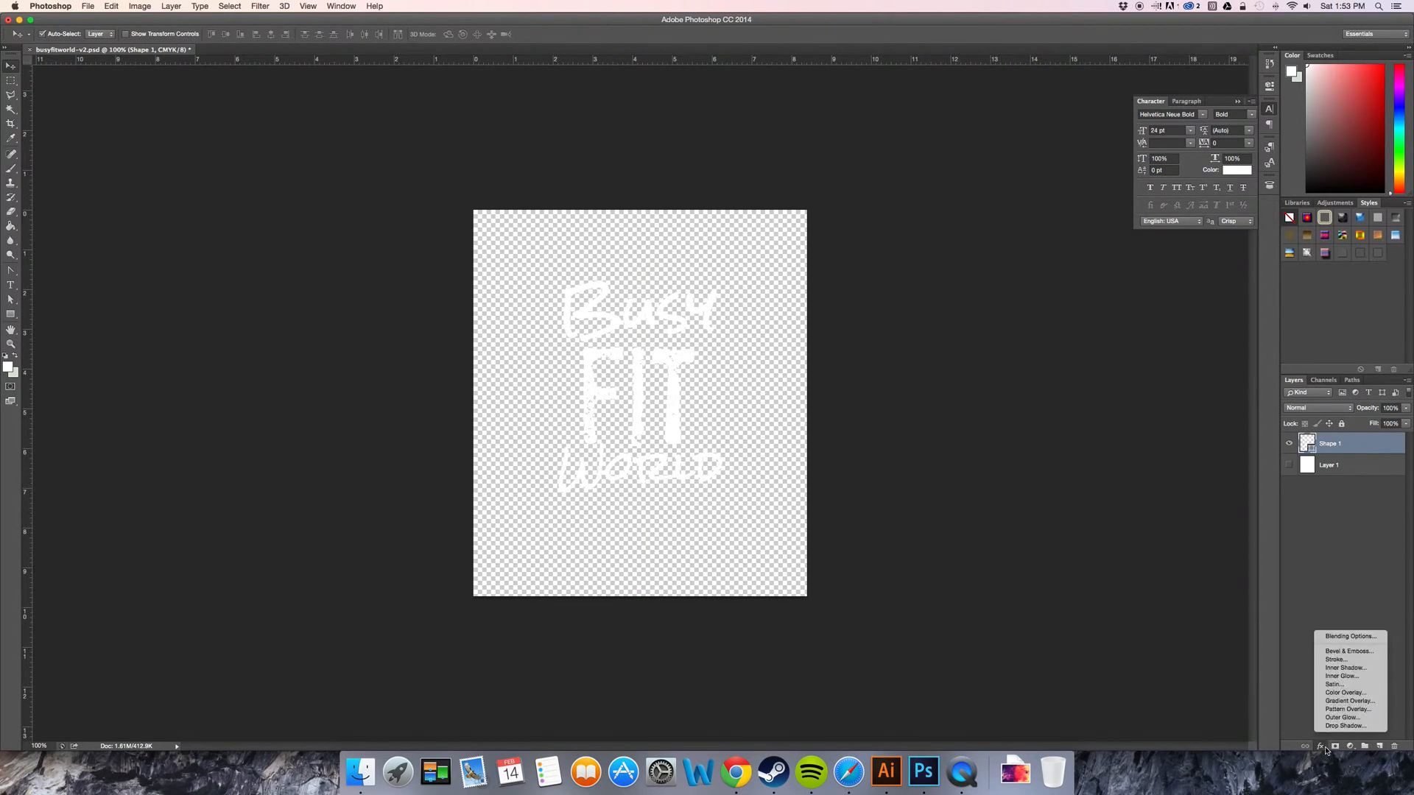
click(1329, 693)
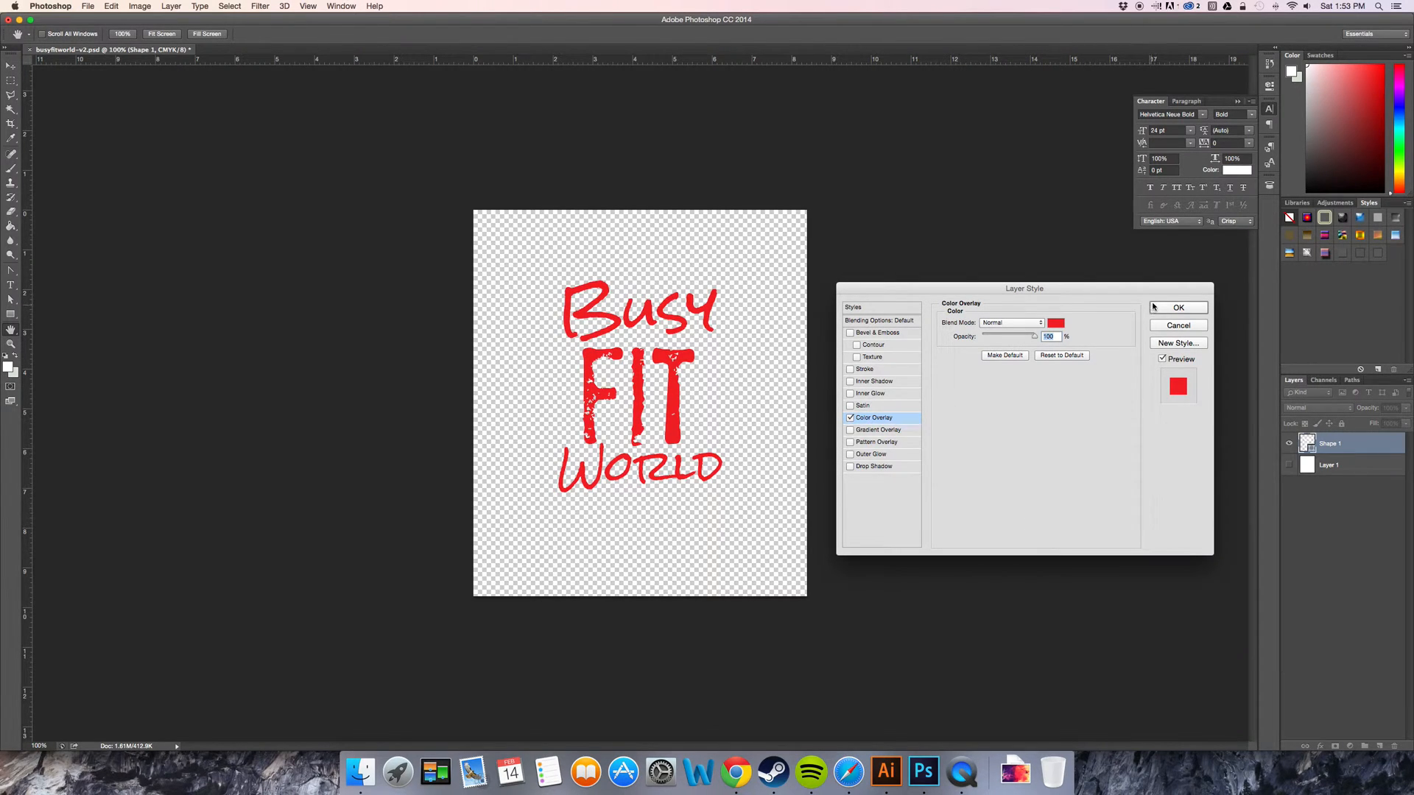
click(1153, 306)
Scale the red shape logo up to about 151% with Free Transform and centre it on the canvas
key(v)
drag(664, 345, 635, 291)
key(ctrl+t)
drag(693, 440, 755, 577)
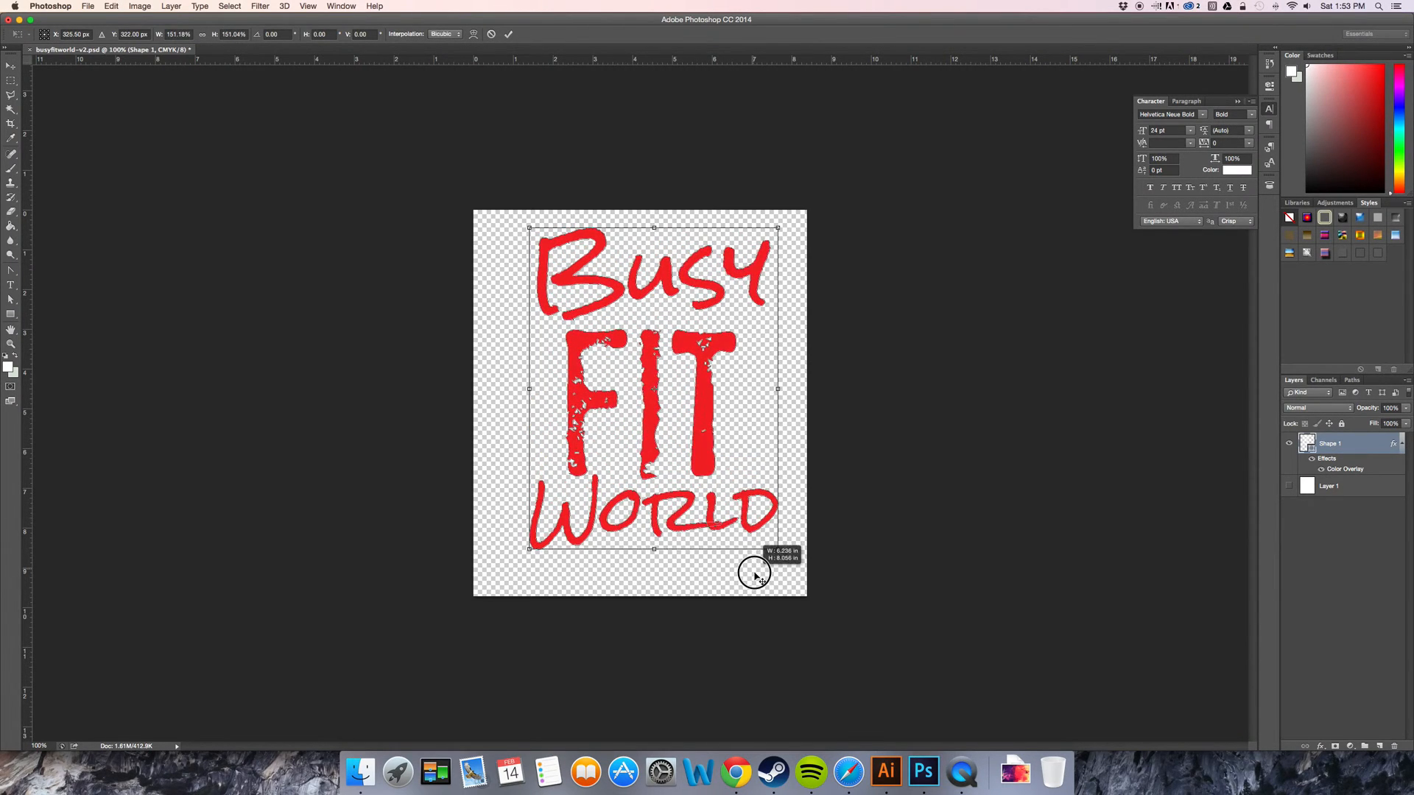
key(Return)
drag(709, 463, 695, 477)
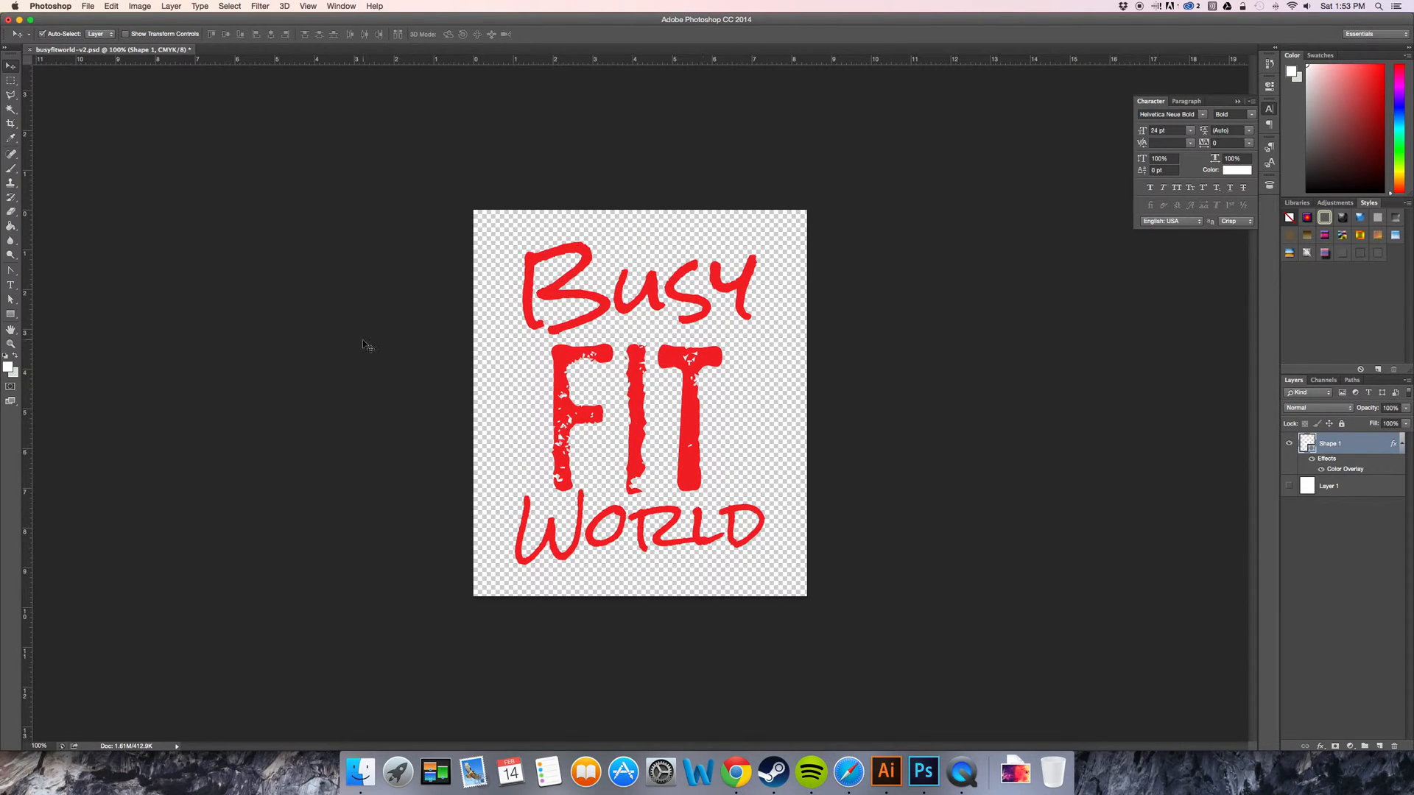
Inspect the anchor points of the word Busy with the Convert Point Tool, deselect them and return to the Move tool
click(11, 269)
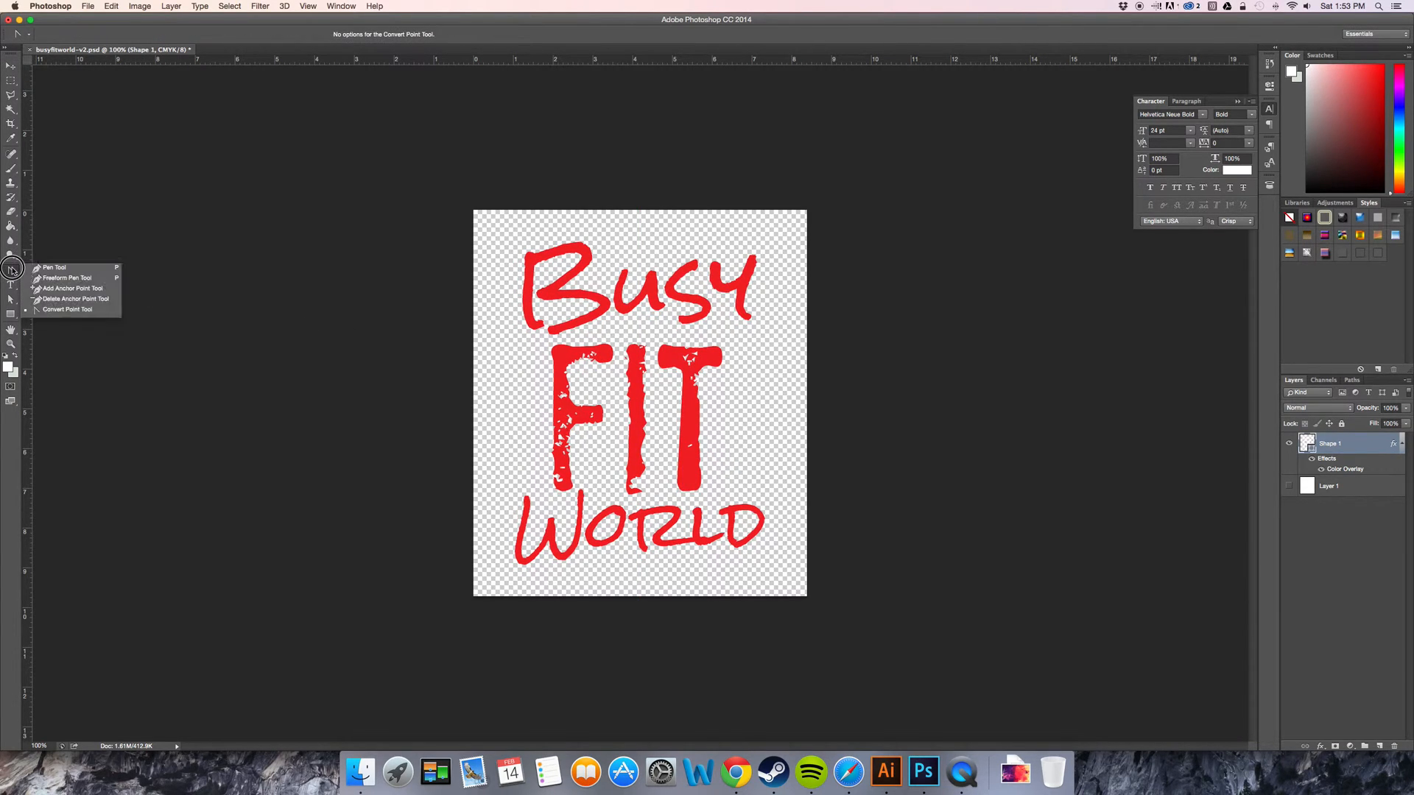
click(59, 309)
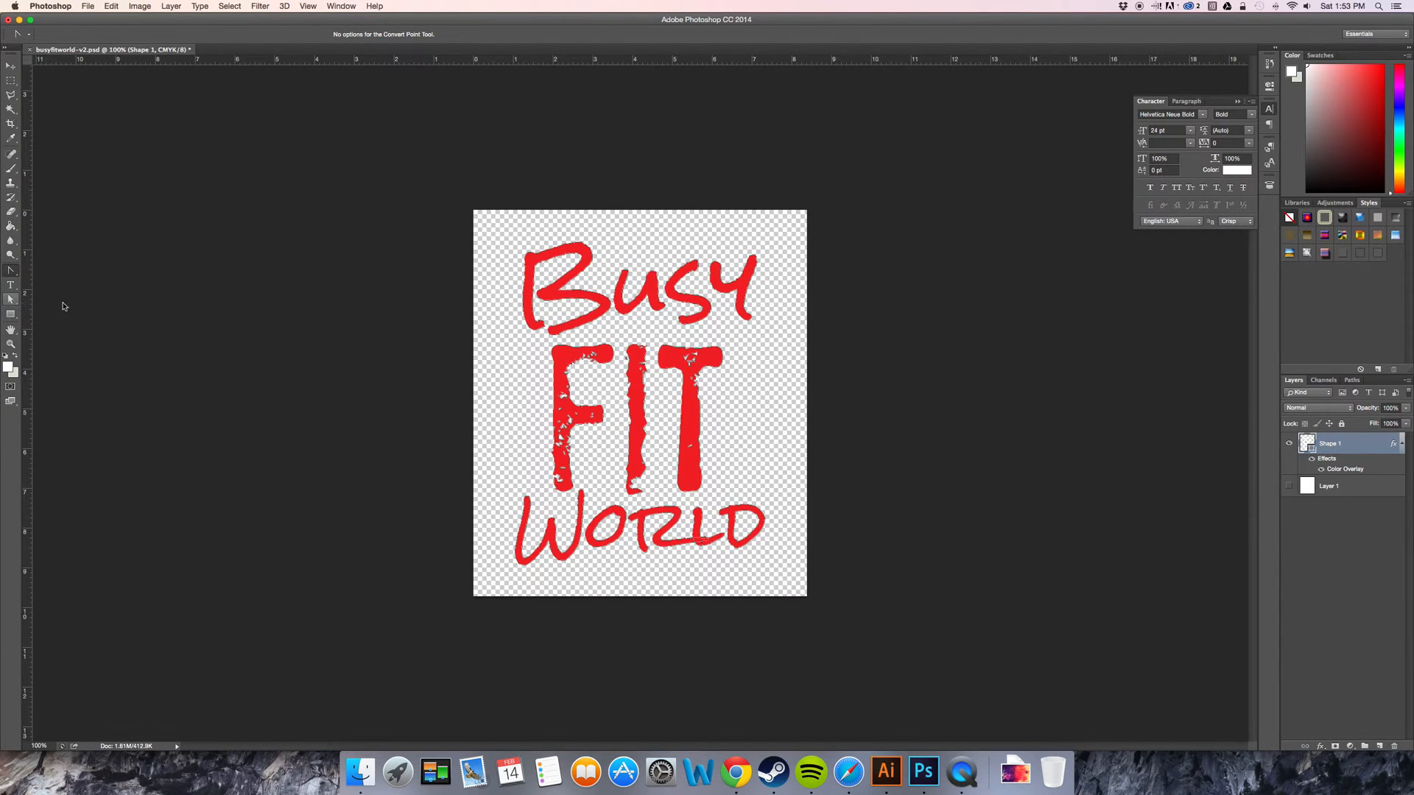
click(526, 371)
click(539, 343)
drag(490, 297, 796, 343)
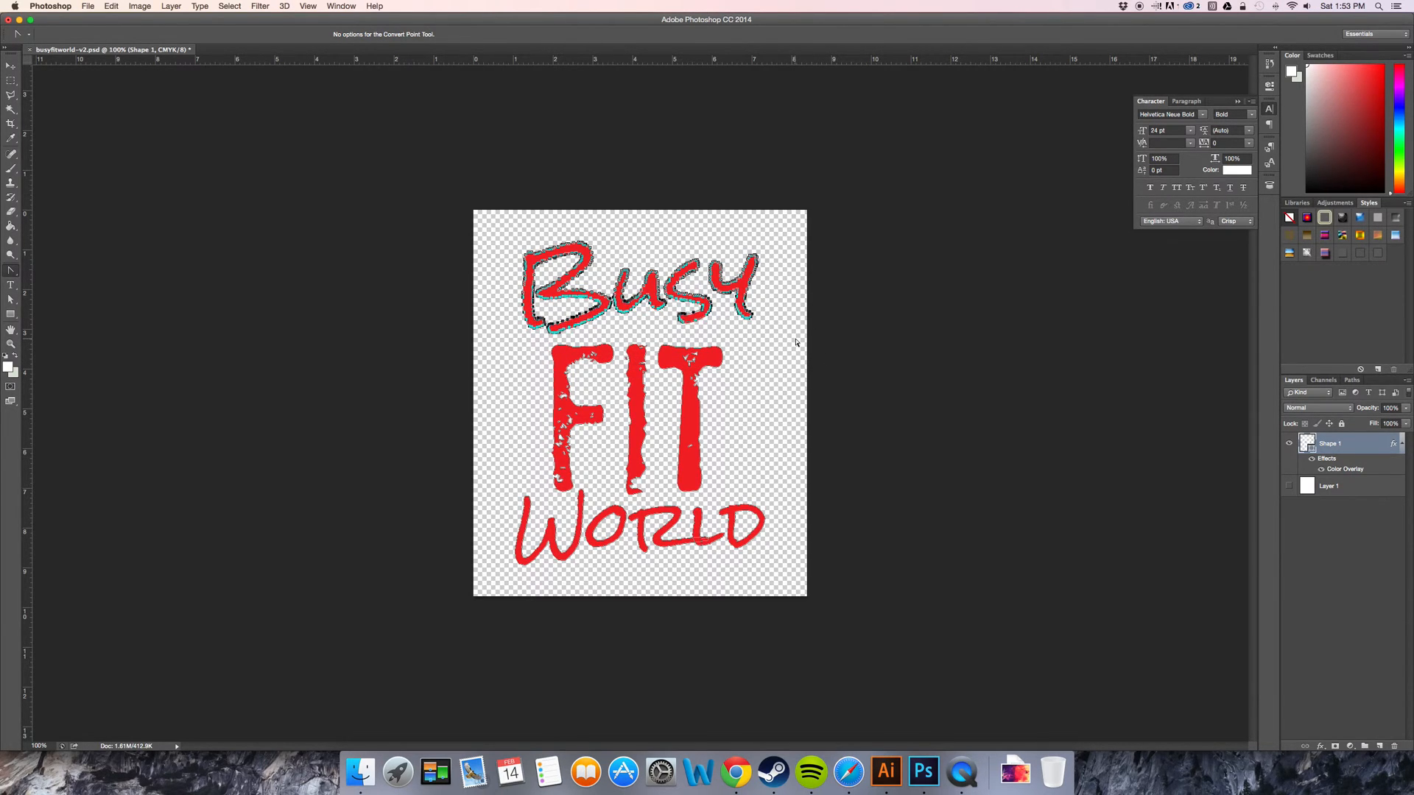
click(795, 340)
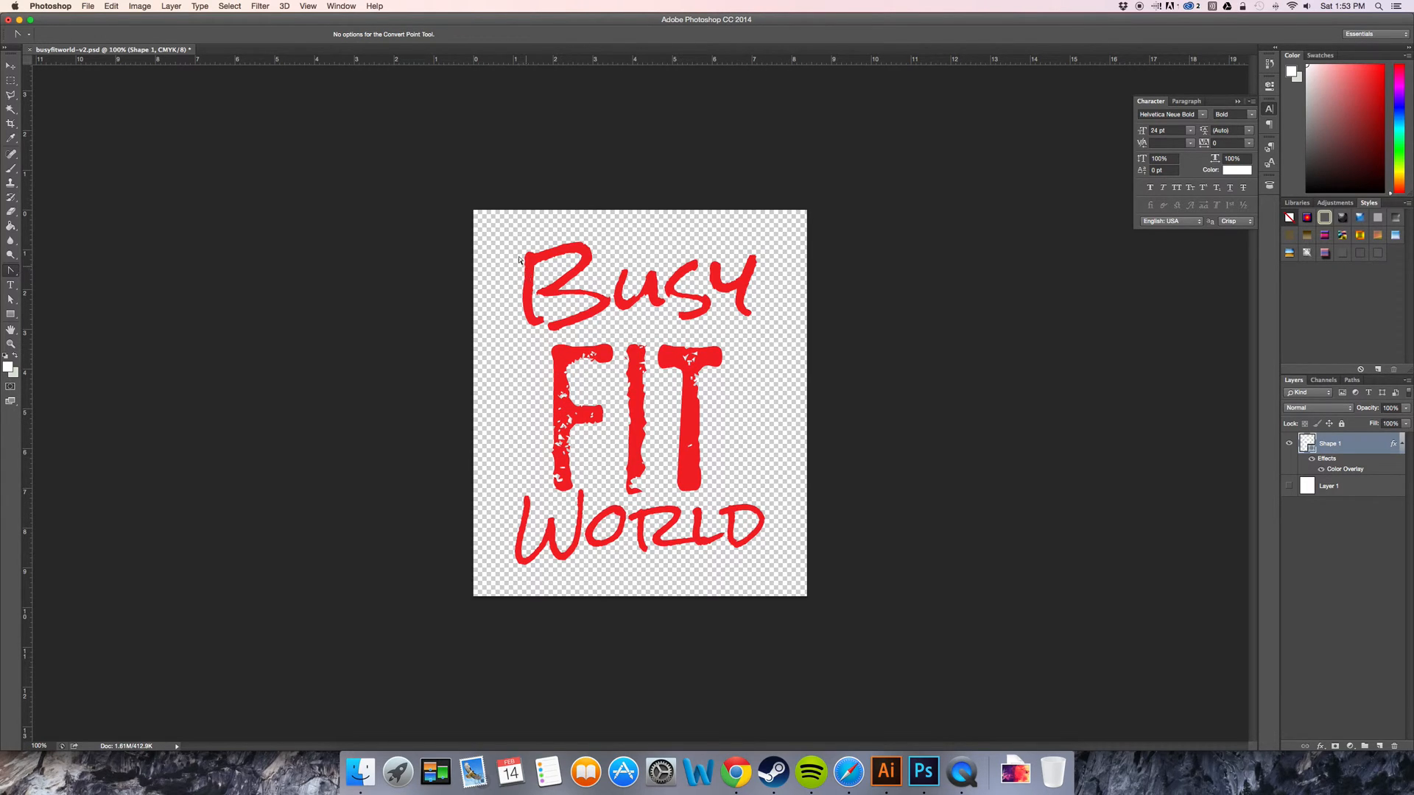
click(14, 67)
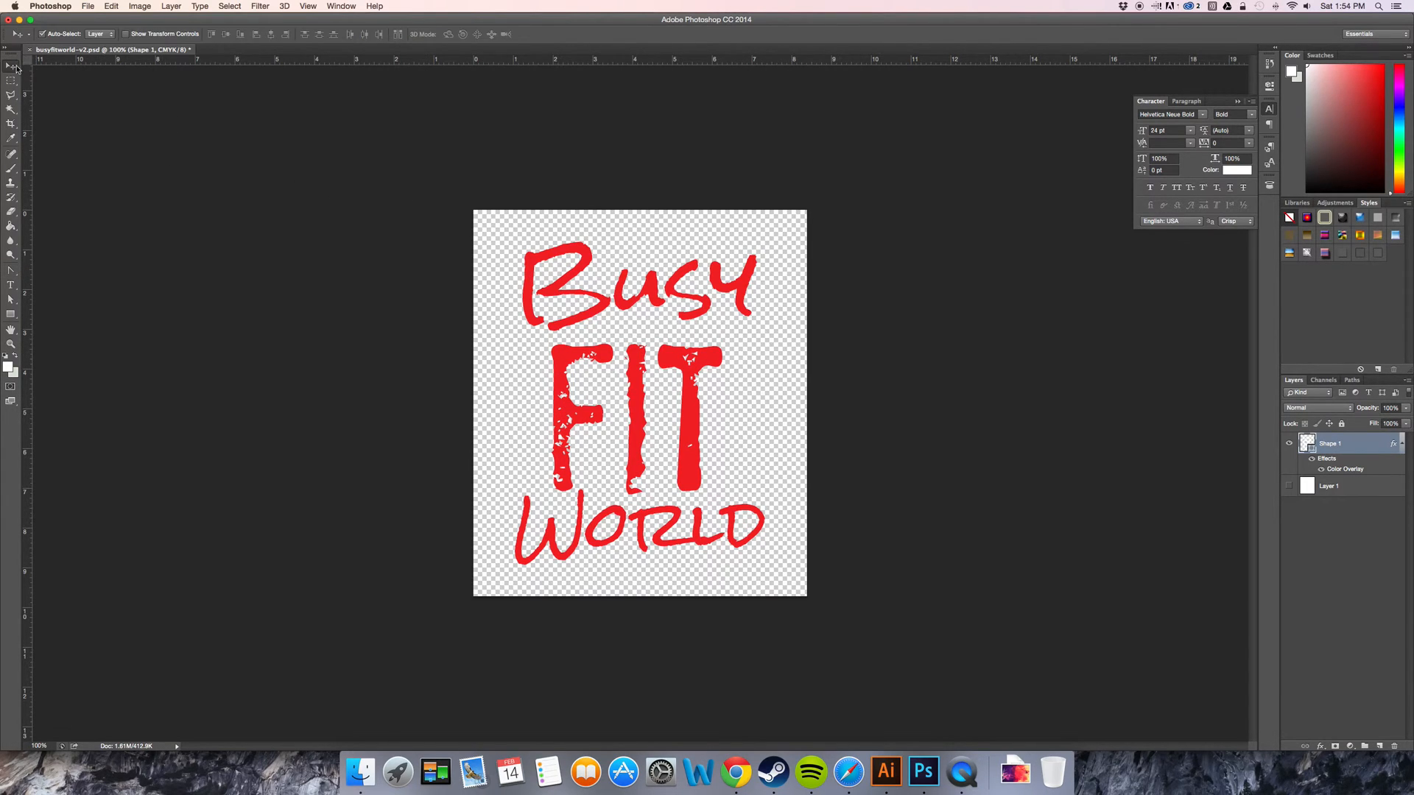